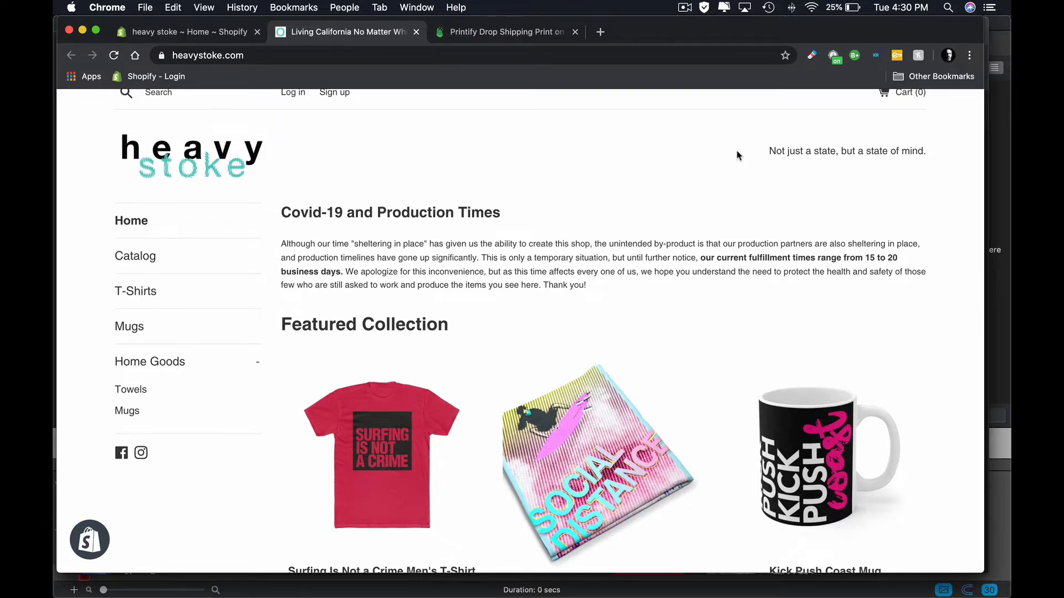
# - Look through the featured collection on the heavystoke.com storefront home page
pyautogui.scroll(-10, 737, 155)
pyautogui.scroll(-8, 737, 155)
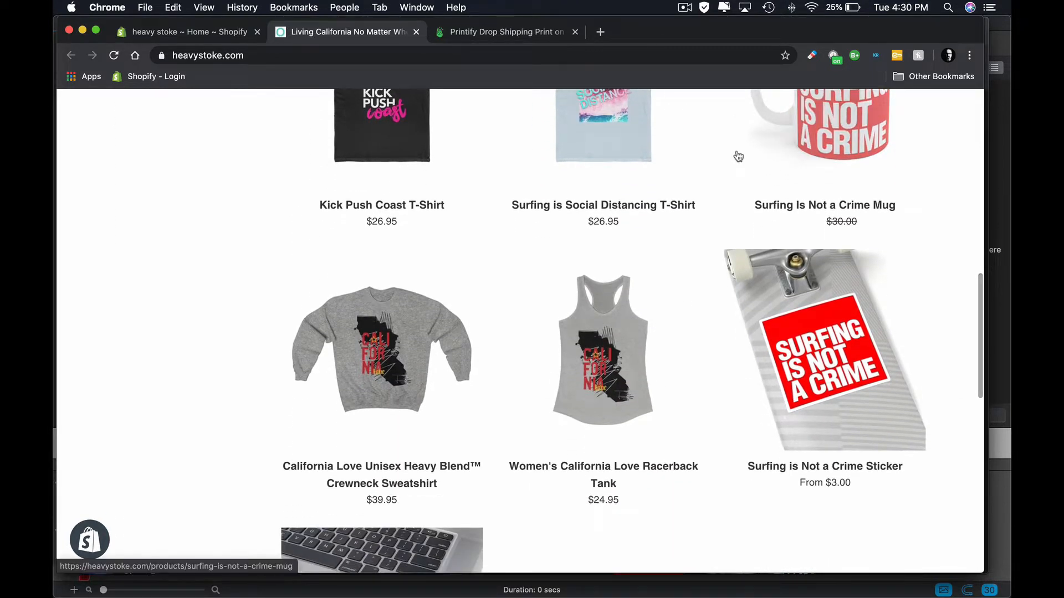
pyautogui.scroll(-3, 738, 156)
pyautogui.scroll(8, 738, 155)
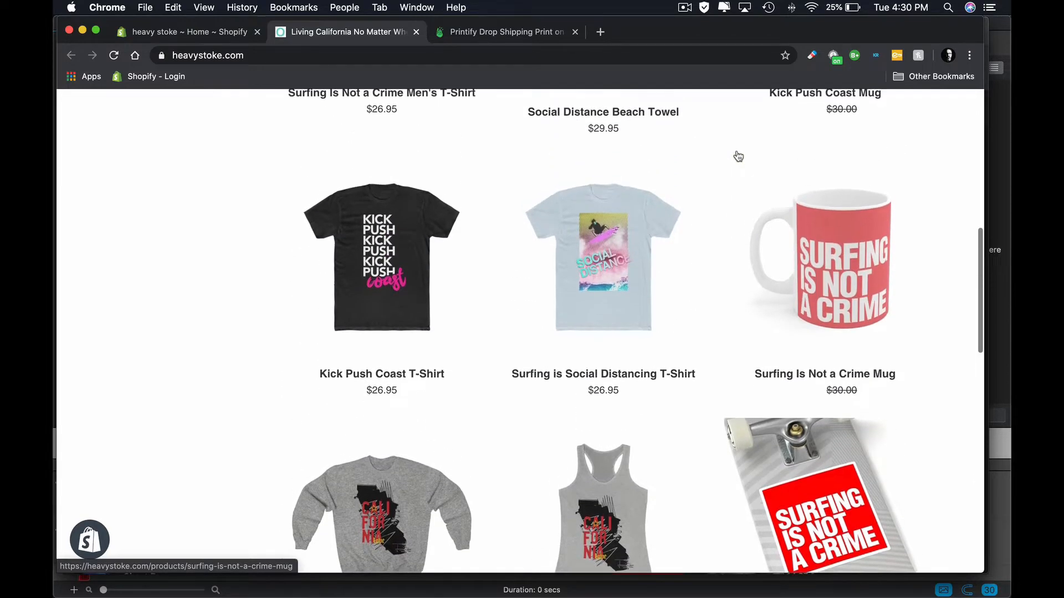
pyautogui.scroll(8, 738, 155)
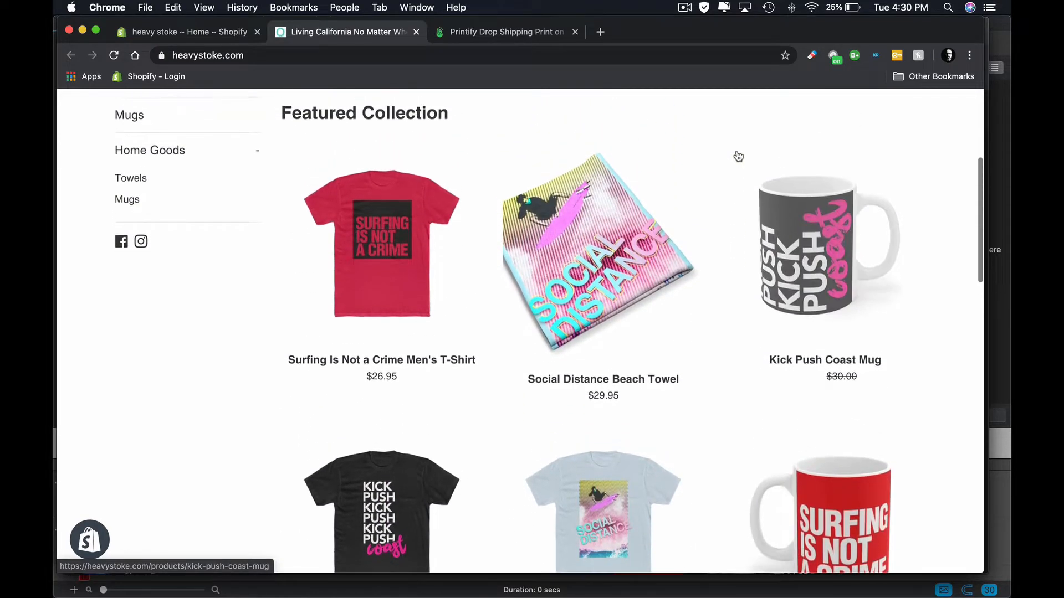
pyautogui.scroll(1, 738, 156)
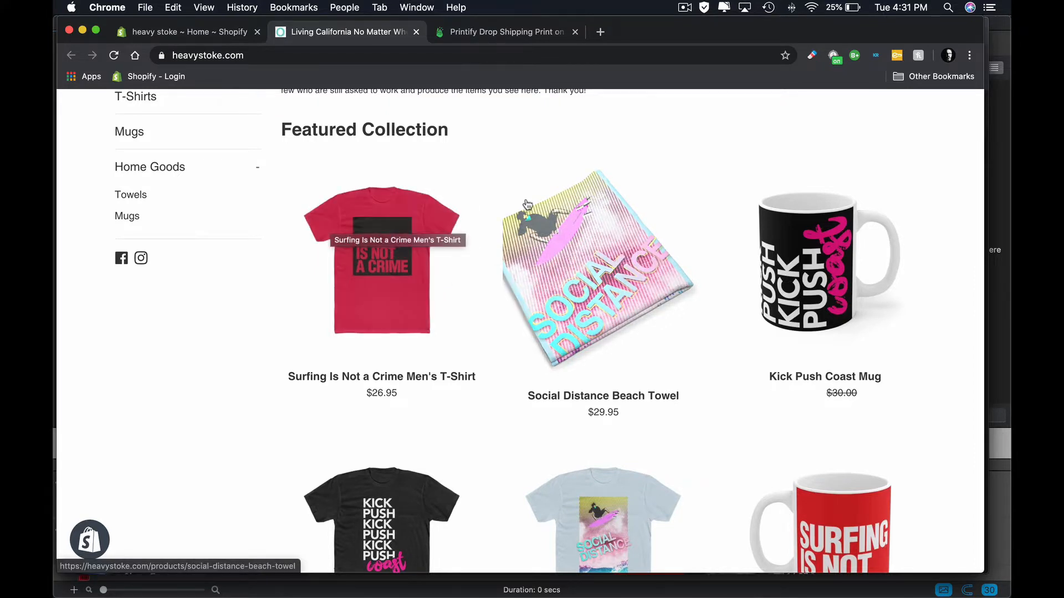
pyautogui.scroll(-2, 638, 216)
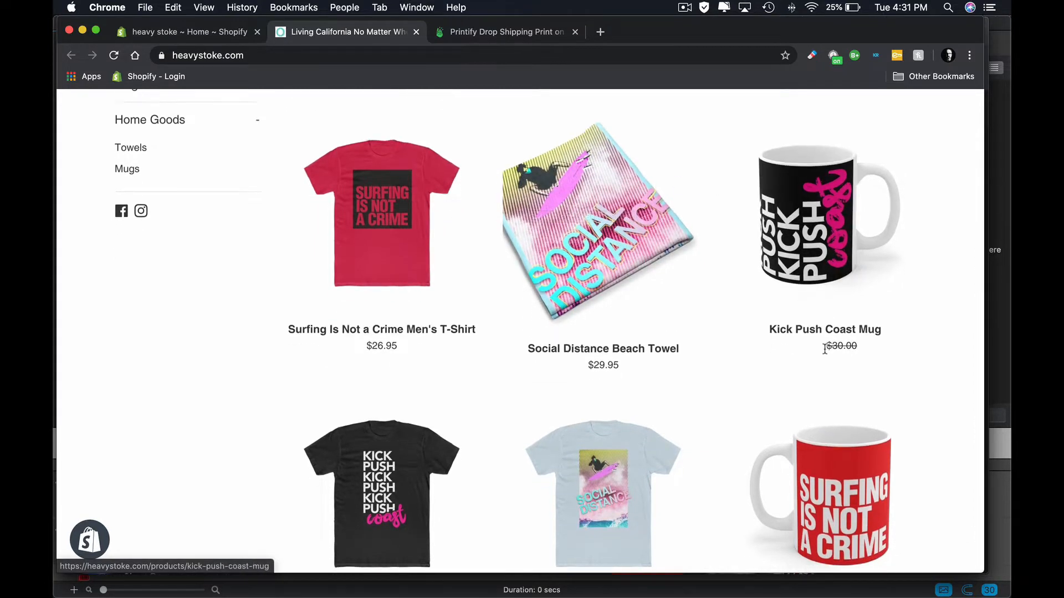
pyautogui.scroll(-7, 826, 222)
pyautogui.scroll(-5, 834, 376)
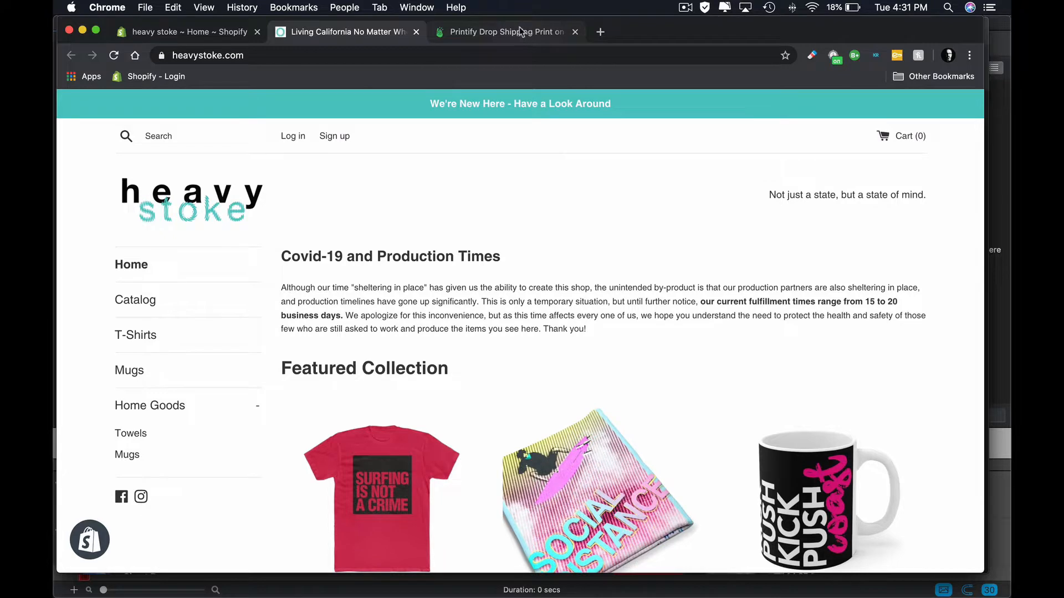
# - Switch to Printify and review the products listed in the heavystoke store
pyautogui.click(492, 34)
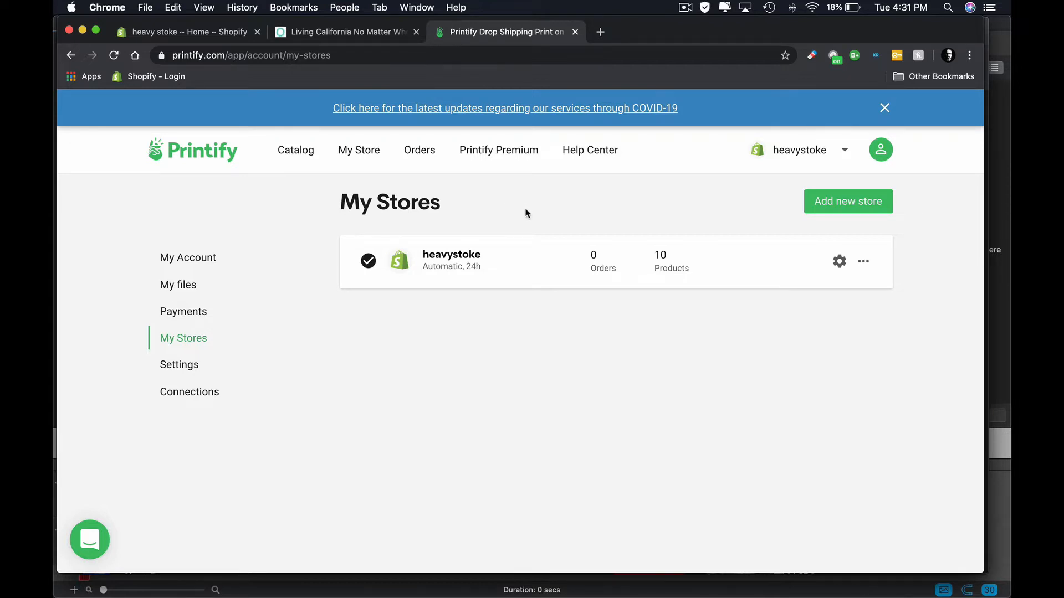
pyautogui.click(360, 155)
pyautogui.scroll(-15, 409, 283)
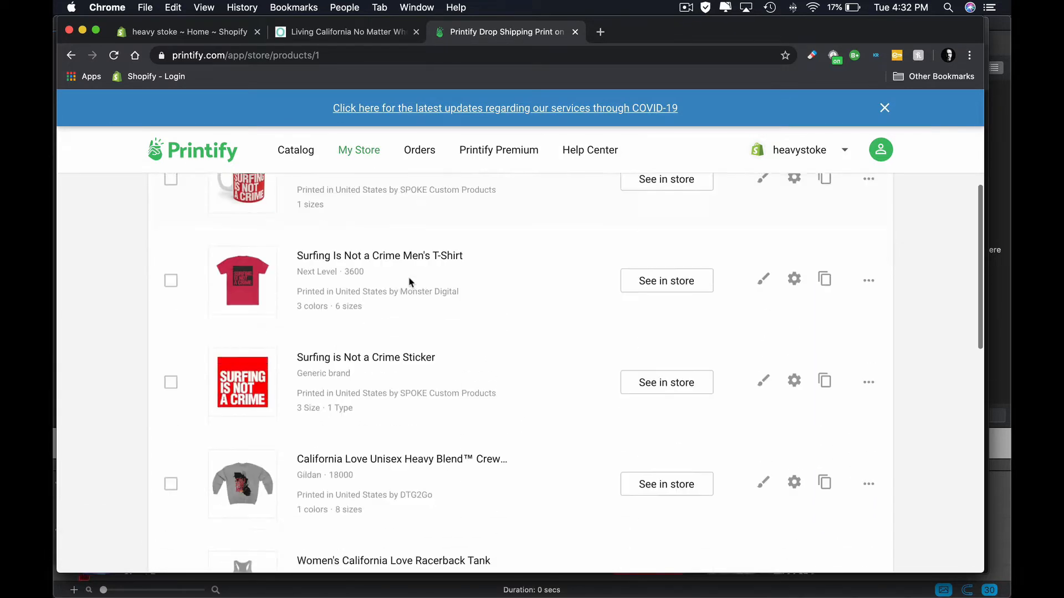
pyautogui.scroll(7, 410, 282)
pyautogui.scroll(-7, 411, 282)
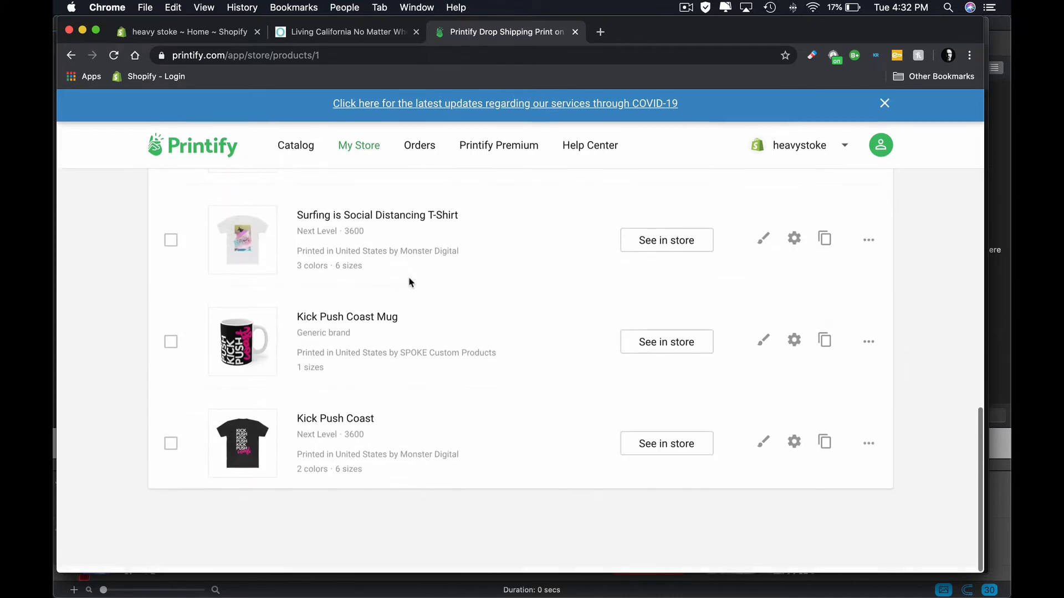
pyautogui.scroll(5, 276, 354)
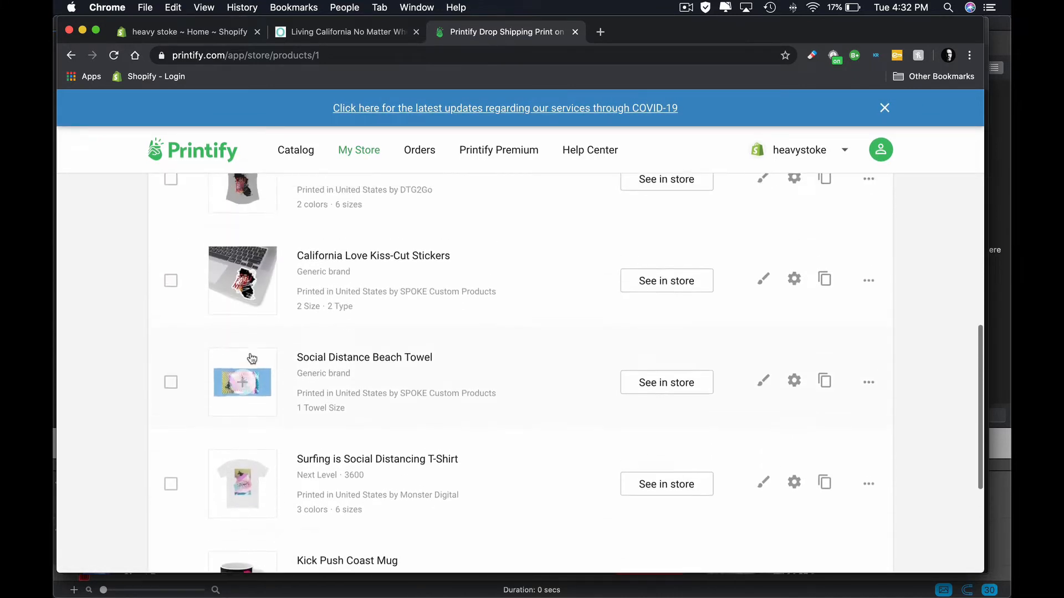
pyautogui.scroll(2, 242, 366)
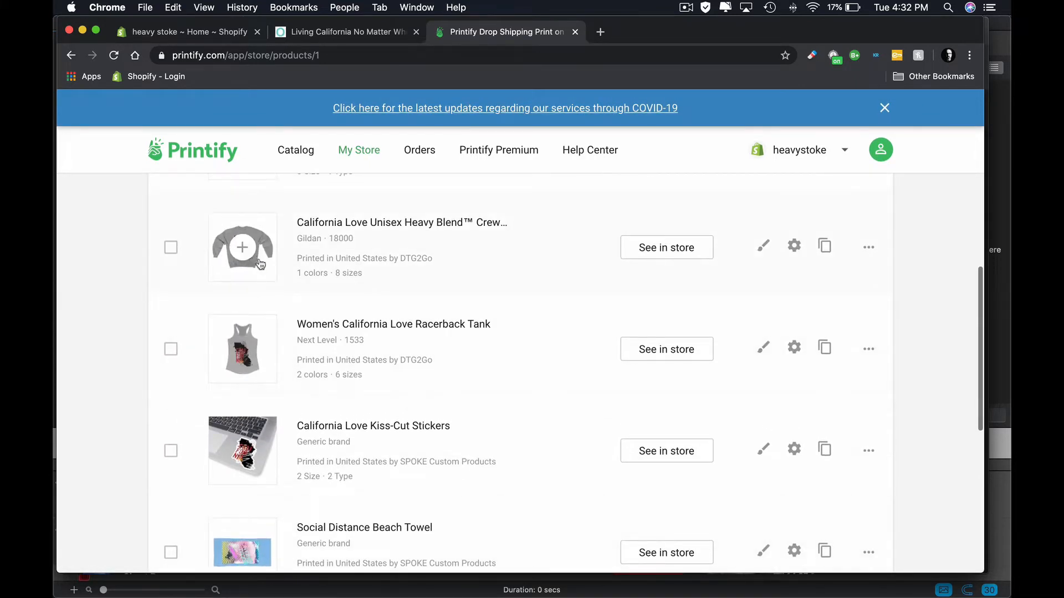
pyautogui.scroll(10, 578, 256)
pyautogui.scroll(-5, 577, 256)
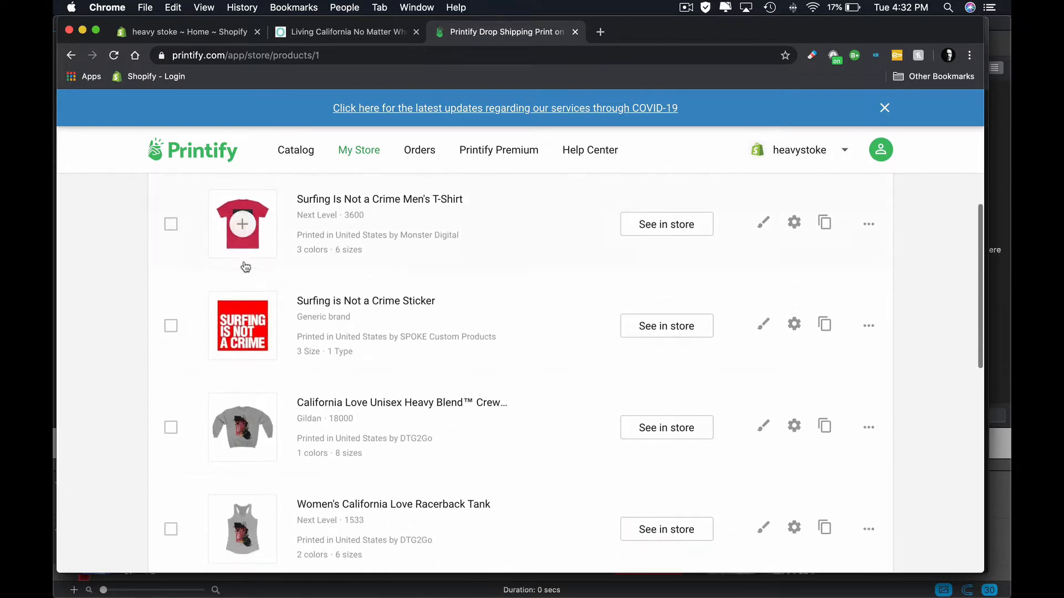
pyautogui.scroll(5, 571, 283)
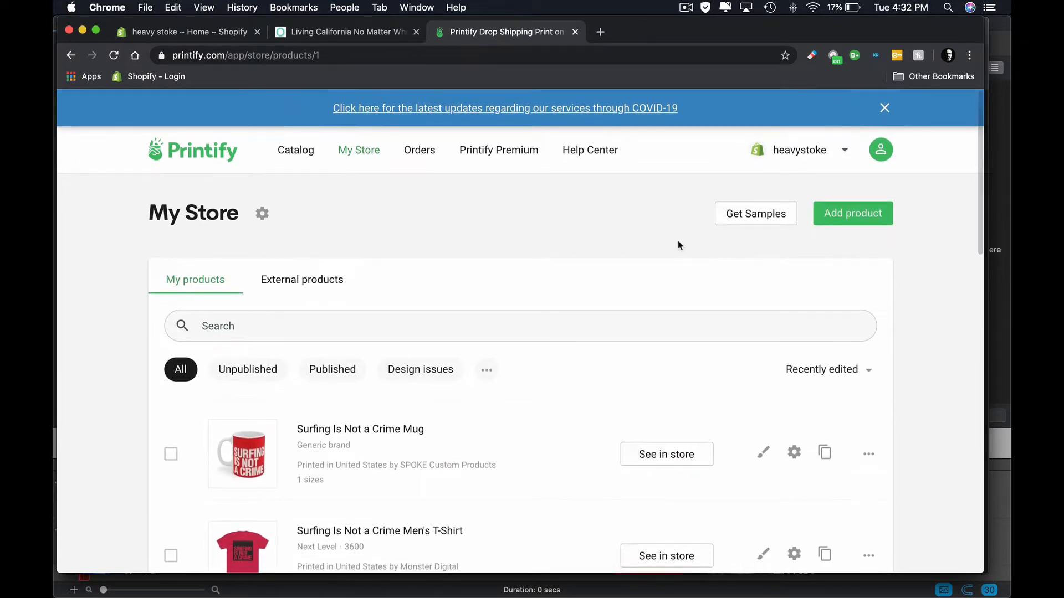
# - Start adding a new product and open the Pillows & Covers category under Home & Living
pyautogui.click(858, 220)
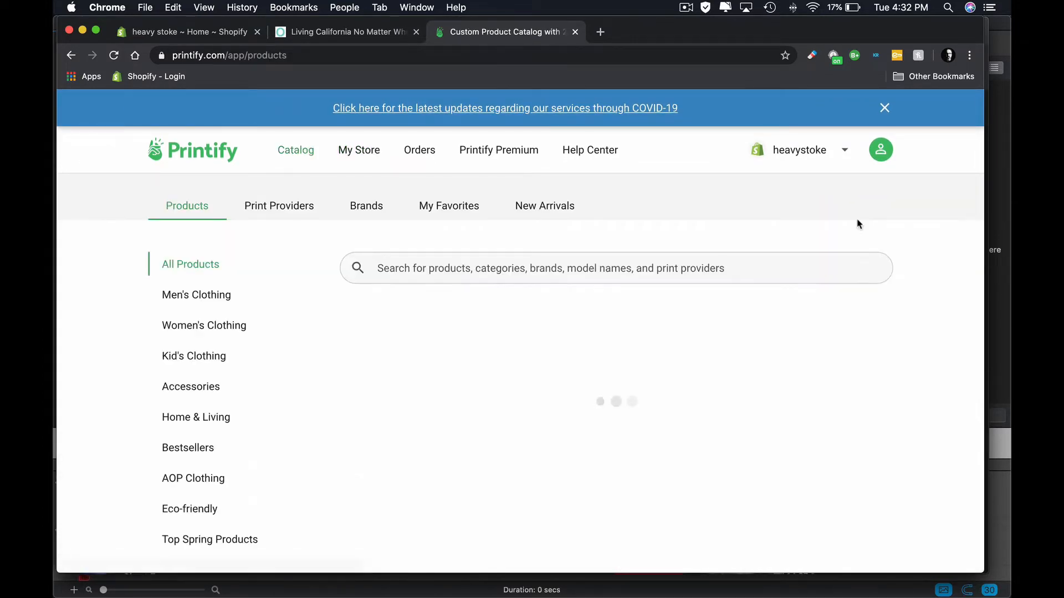
pyautogui.click(202, 418)
pyautogui.scroll(-5, 238, 299)
pyautogui.click(230, 302)
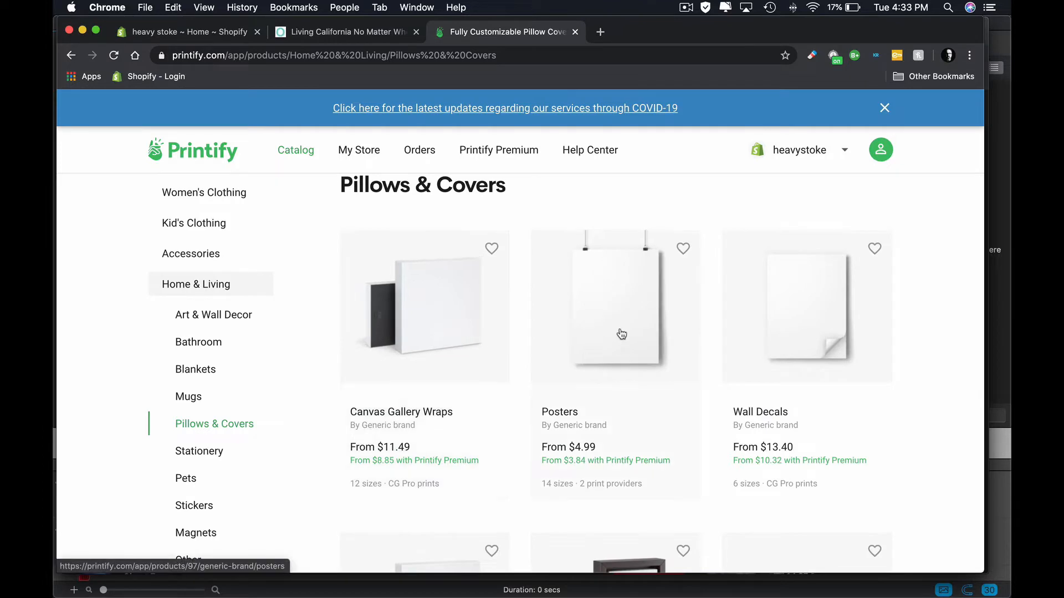
# - Browse the pillow products and open the bestselling Spun Polyester Square Pillow
pyautogui.scroll(-9, 591, 375)
pyautogui.scroll(-10, 593, 377)
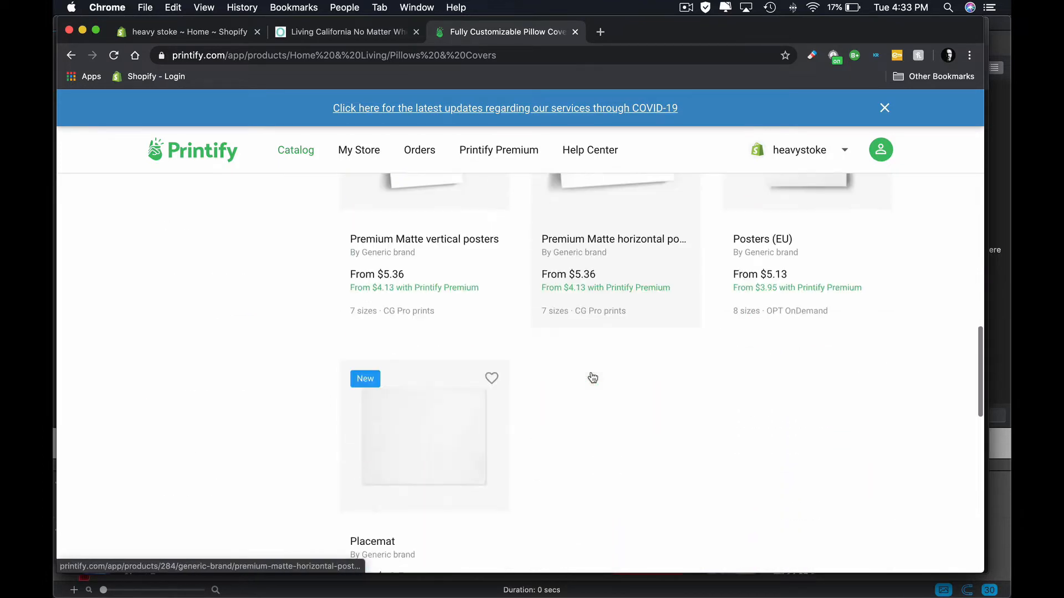
pyautogui.scroll(1, 592, 377)
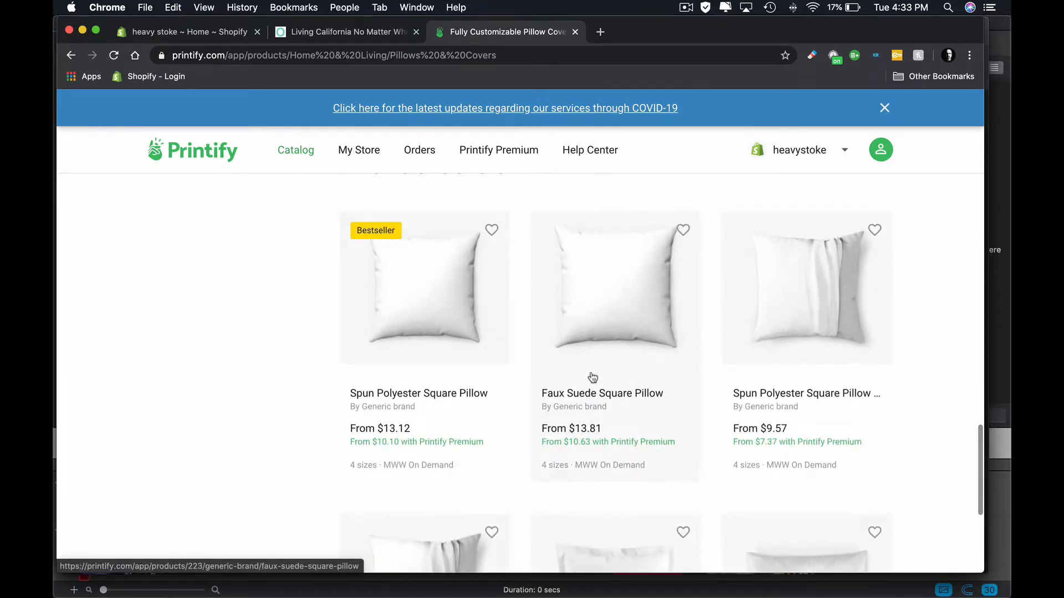
pyautogui.scroll(-1, 592, 377)
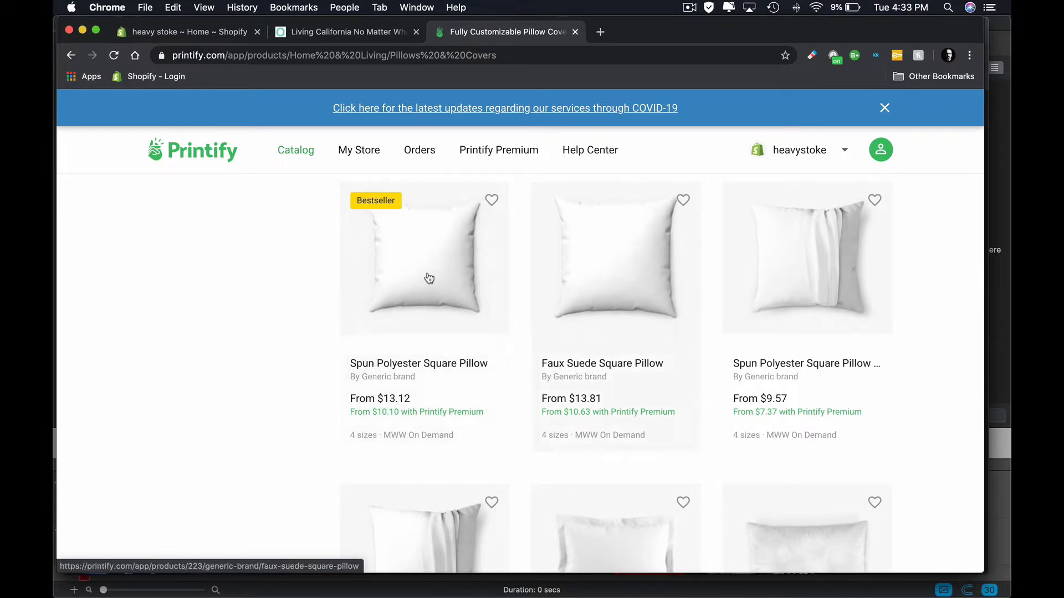
pyautogui.scroll(-1, 474, 407)
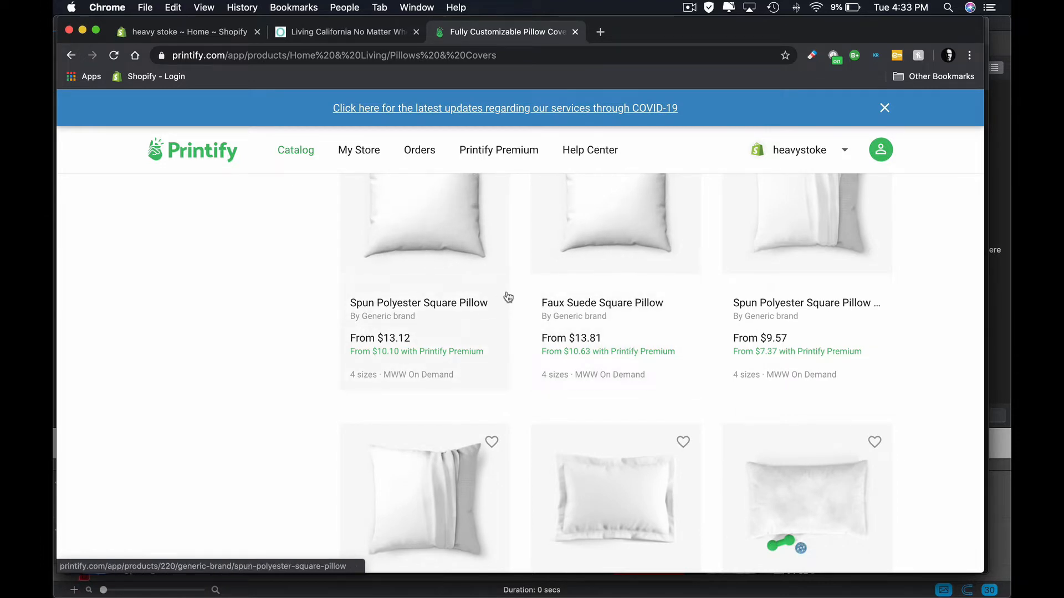
pyautogui.scroll(1, 506, 297)
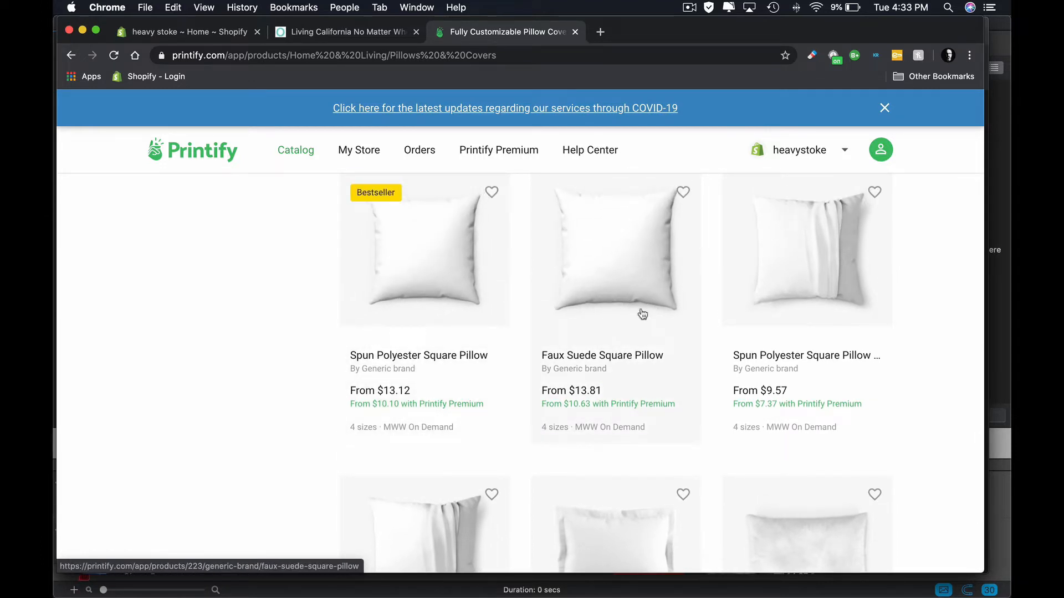
pyautogui.scroll(-4, 539, 352)
pyautogui.scroll(6, 540, 353)
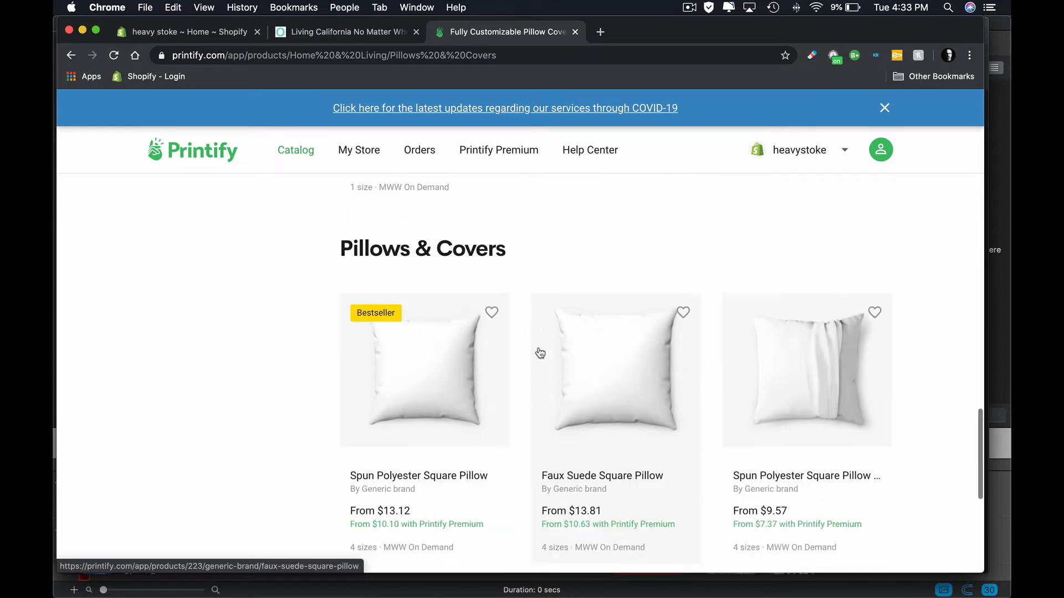
pyautogui.click(442, 413)
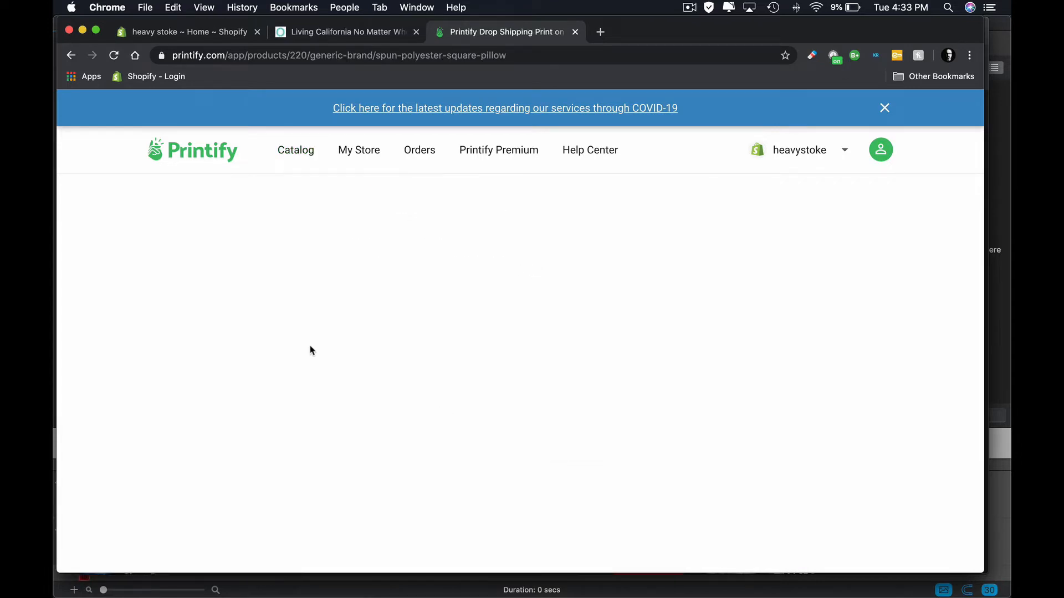
# - Review the print provider details and start designing the pillow with MWW On Demand
pyautogui.scroll(-10, 346, 285)
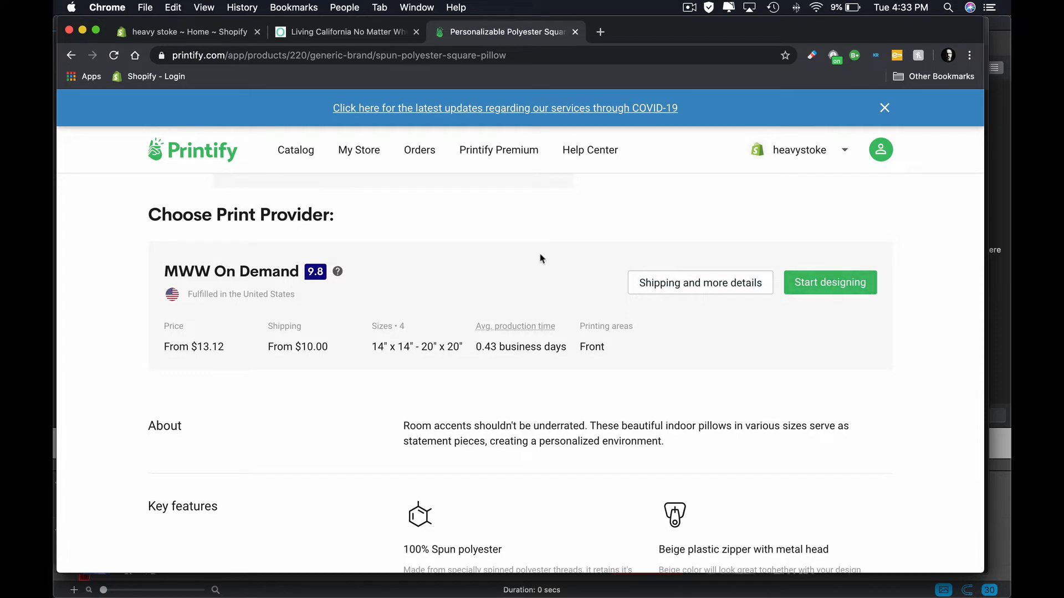
pyautogui.scroll(5, 538, 270)
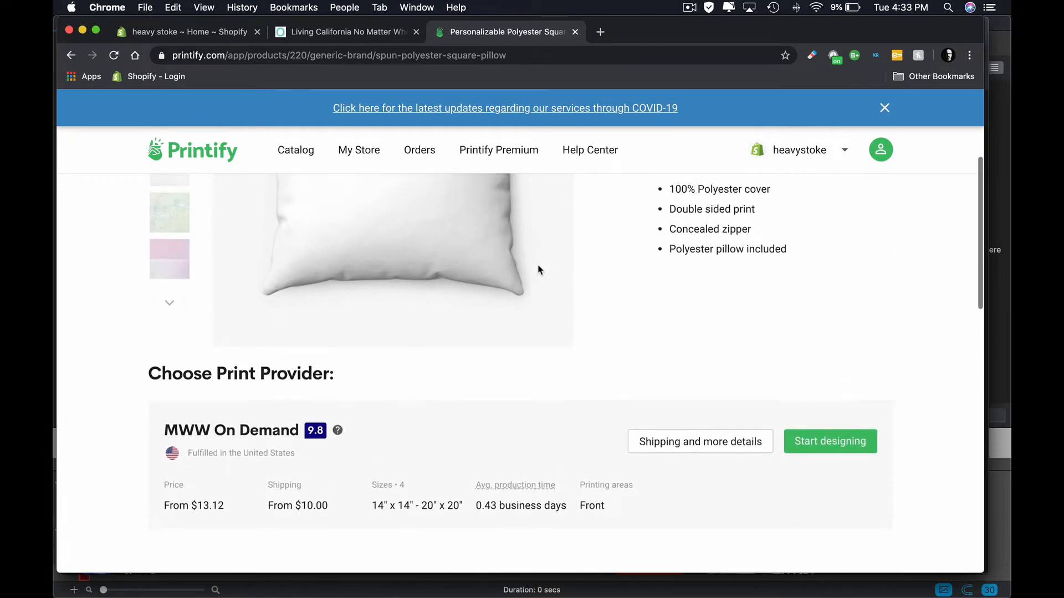
pyautogui.scroll(-4, 538, 269)
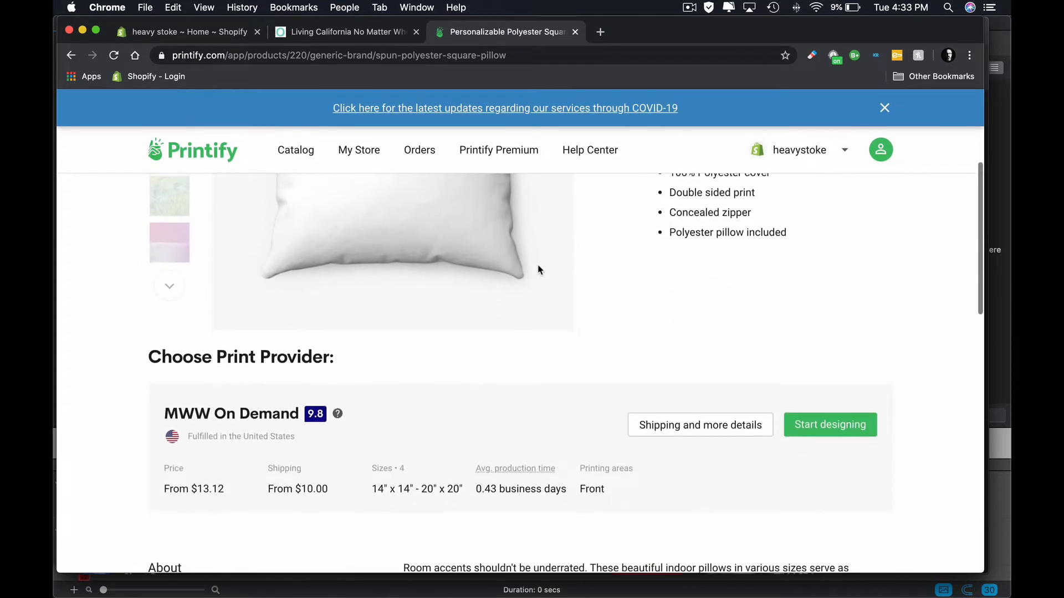
pyautogui.scroll(-2, 539, 270)
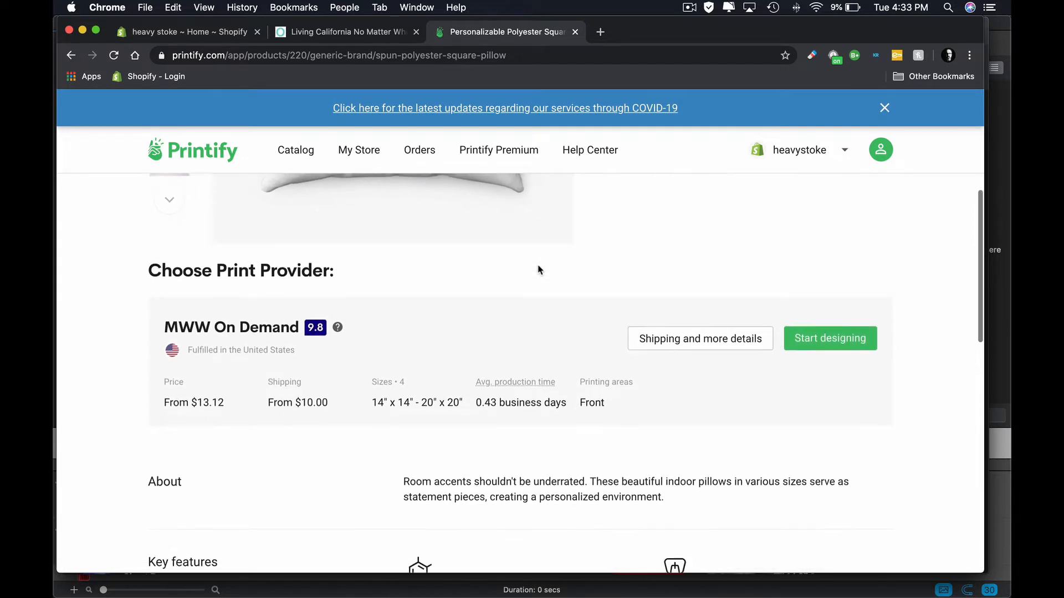
pyautogui.scroll(1, 423, 268)
pyautogui.scroll(-2, 422, 269)
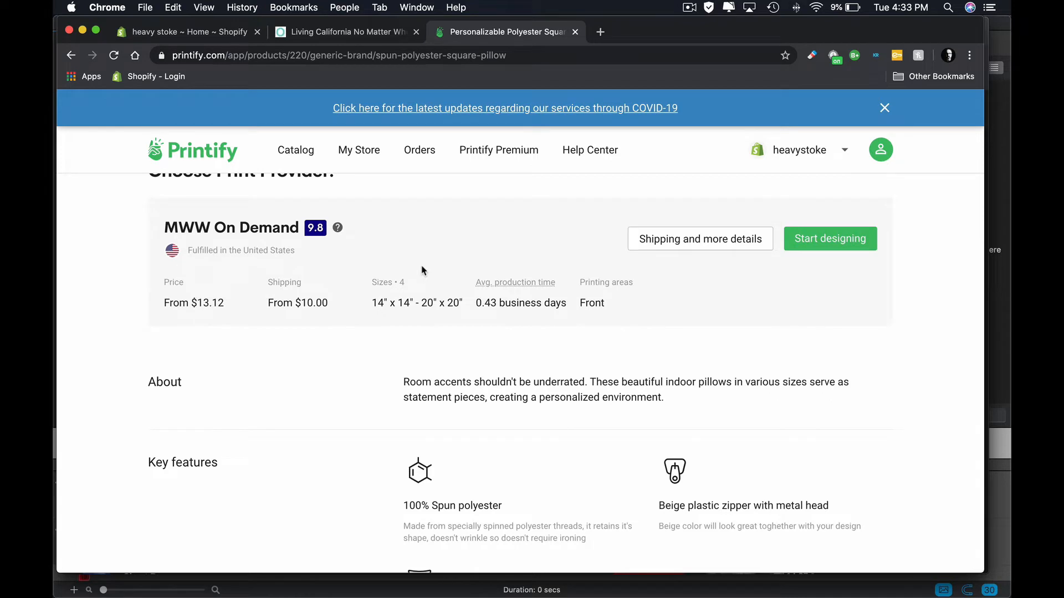
pyautogui.scroll(1, 423, 269)
pyautogui.click(818, 287)
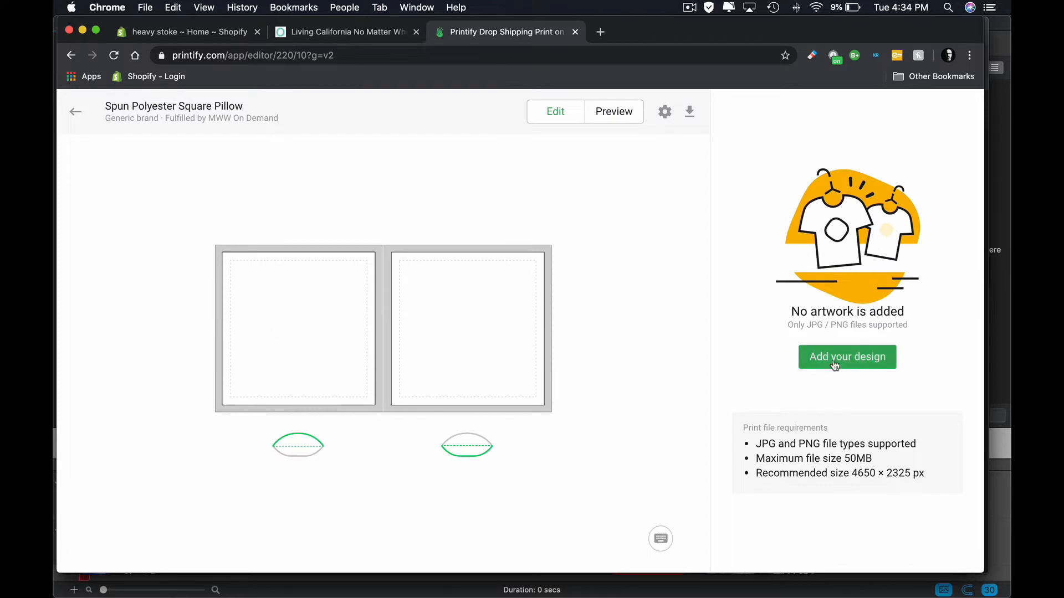
# - Add the black 5500 × 5500 px Surfing Is Not a Crime artwork from the library to the pillow
pyautogui.click(855, 363)
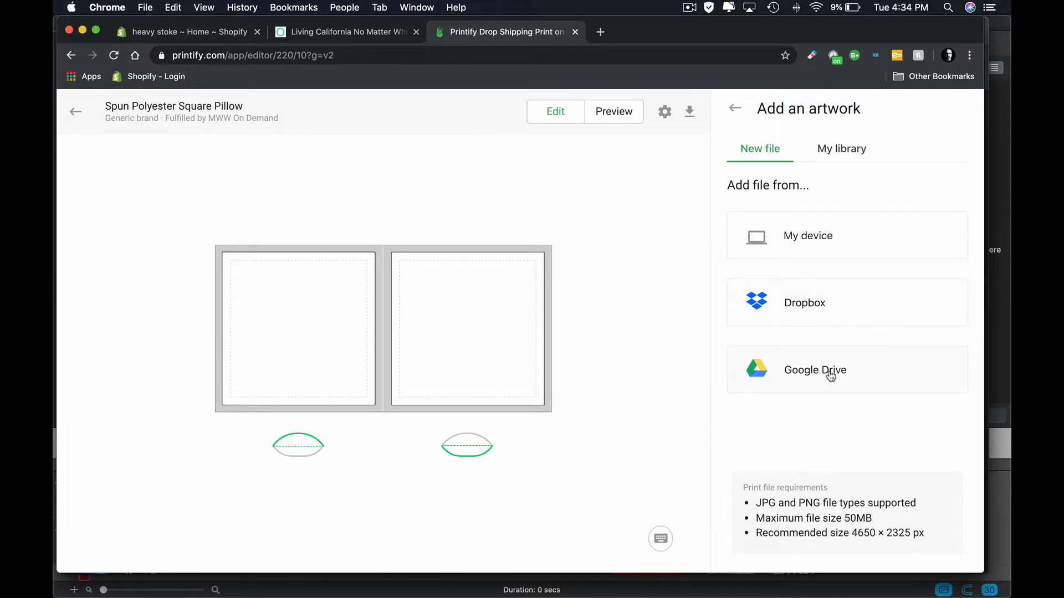
pyautogui.click(844, 150)
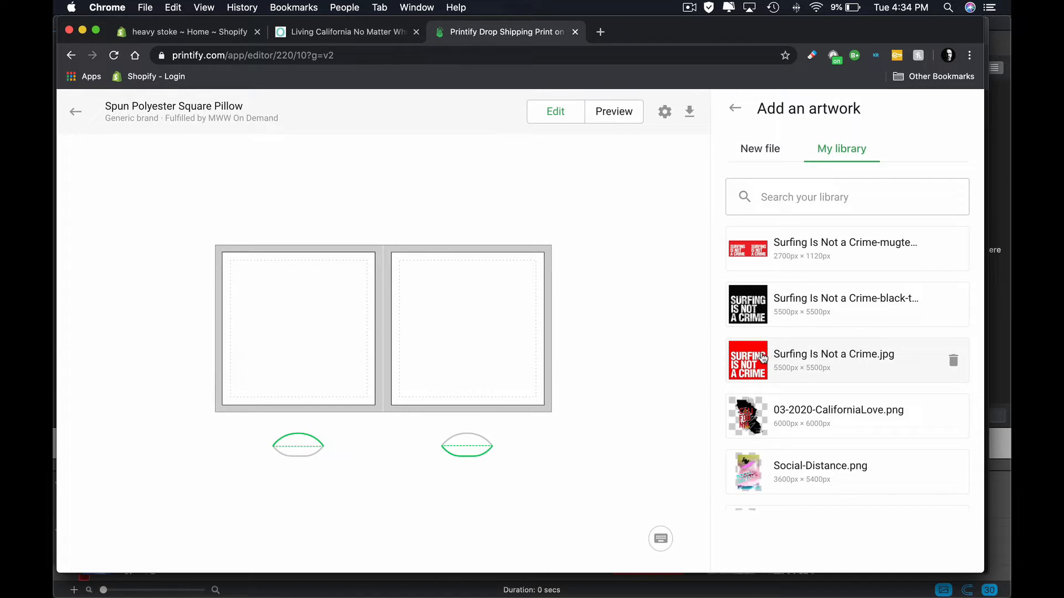
pyautogui.click(754, 304)
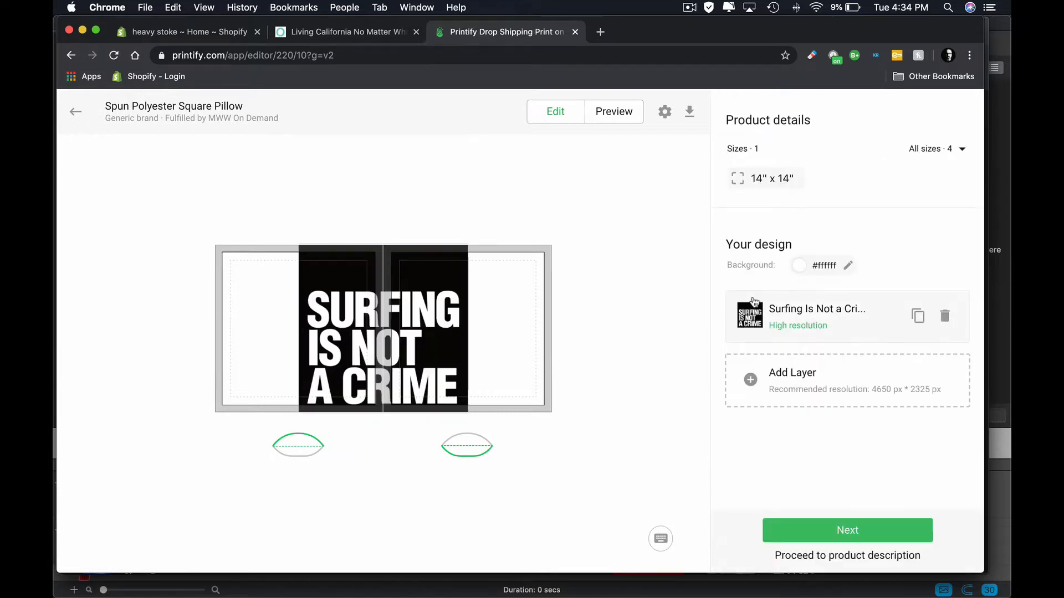
# - Place the artwork on the first panel of the pillow template and shrink it to about 11 in wide, roughly 35% scale
pyautogui.moveTo(348, 304); pyautogui.dragTo(266, 305)
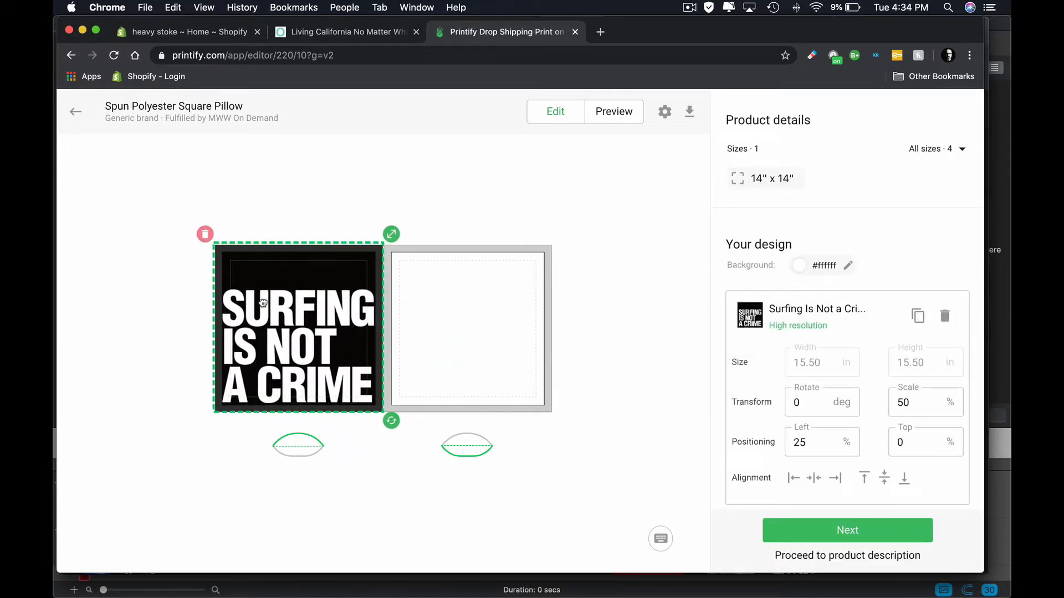
pyautogui.moveTo(394, 239); pyautogui.dragTo(366, 261)
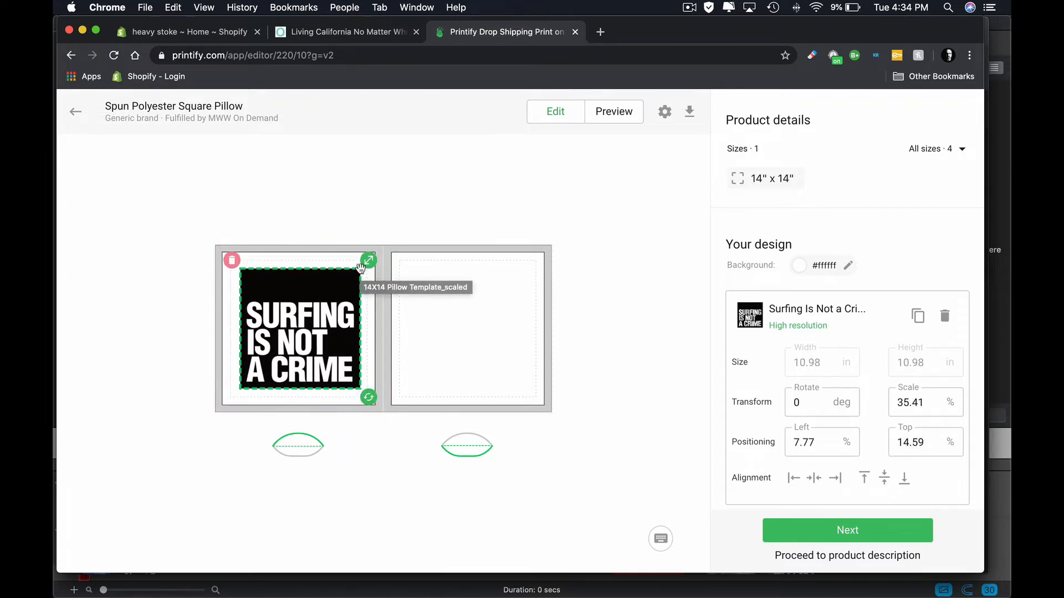
pyautogui.moveTo(316, 304); pyautogui.dragTo(320, 304)
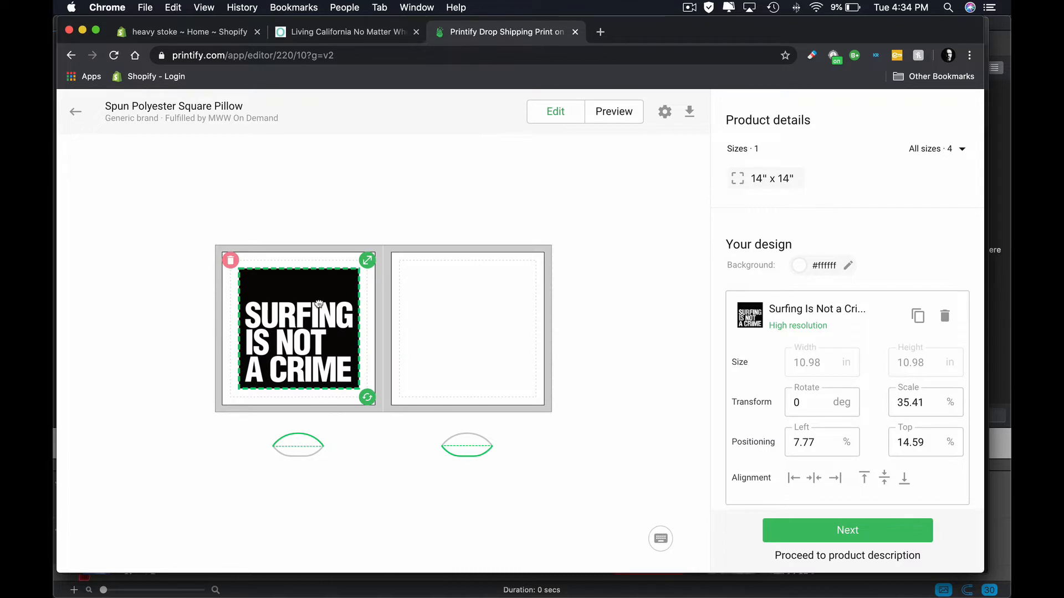
pyautogui.moveTo(319, 304); pyautogui.dragTo(318, 304)
# - Try the centre and left alignments on the artwork, and reposition it on the first panel at about 7.46% left and 14.59% top
pyautogui.click(817, 476)
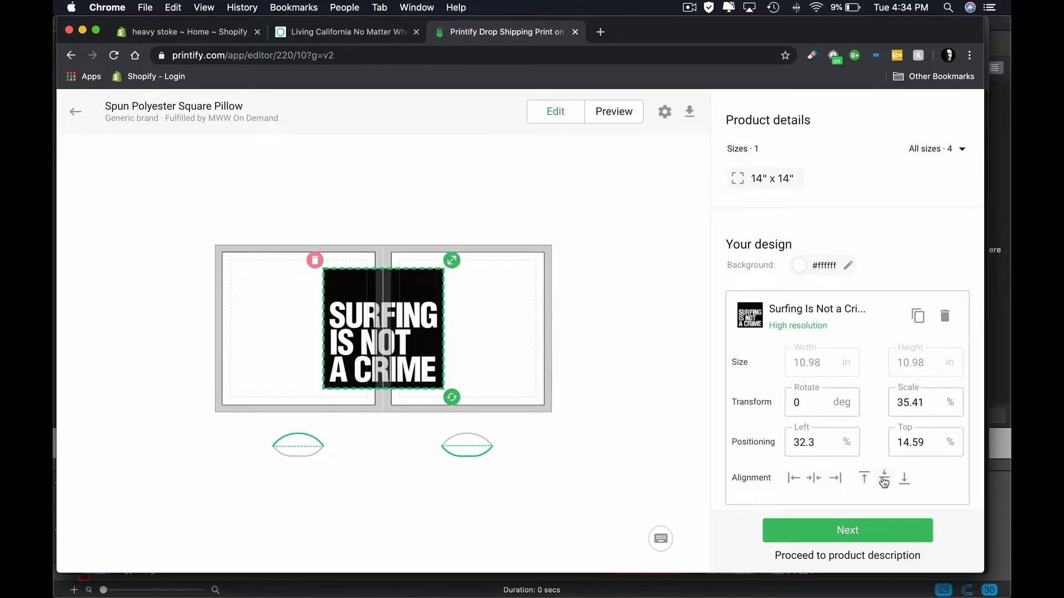
pyautogui.moveTo(407, 363); pyautogui.dragTo(323, 363)
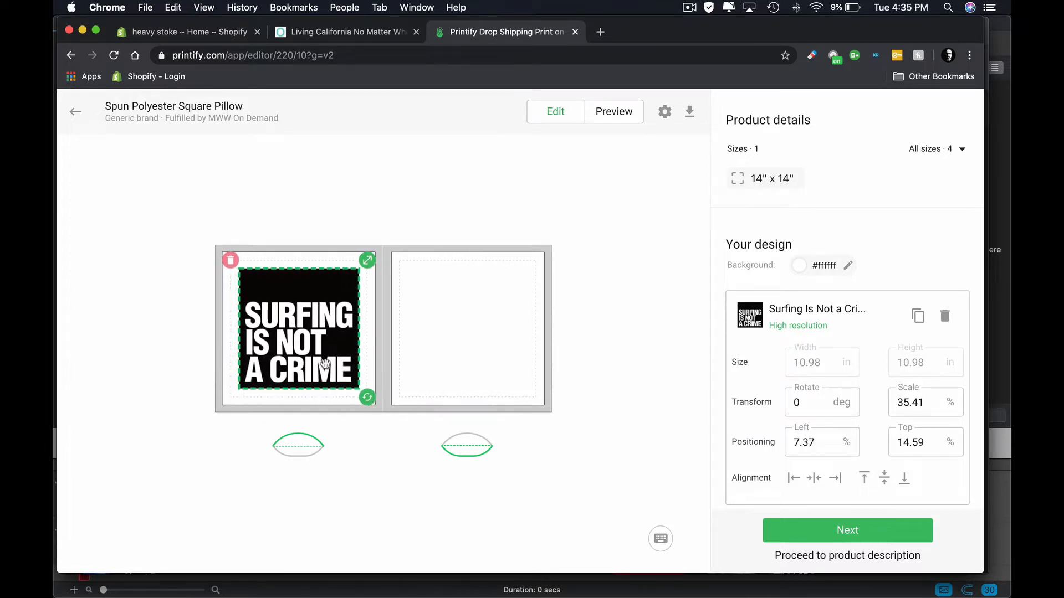
pyautogui.click(793, 480)
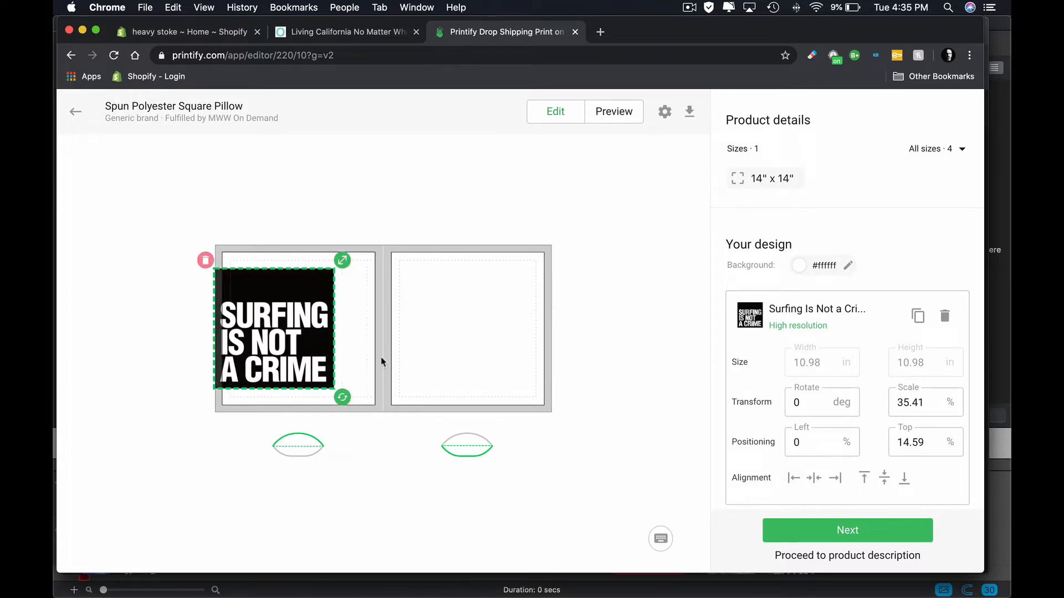
pyautogui.moveTo(308, 345); pyautogui.dragTo(364, 345)
pyautogui.click(786, 479)
pyautogui.moveTo(279, 346); pyautogui.dragTo(303, 344)
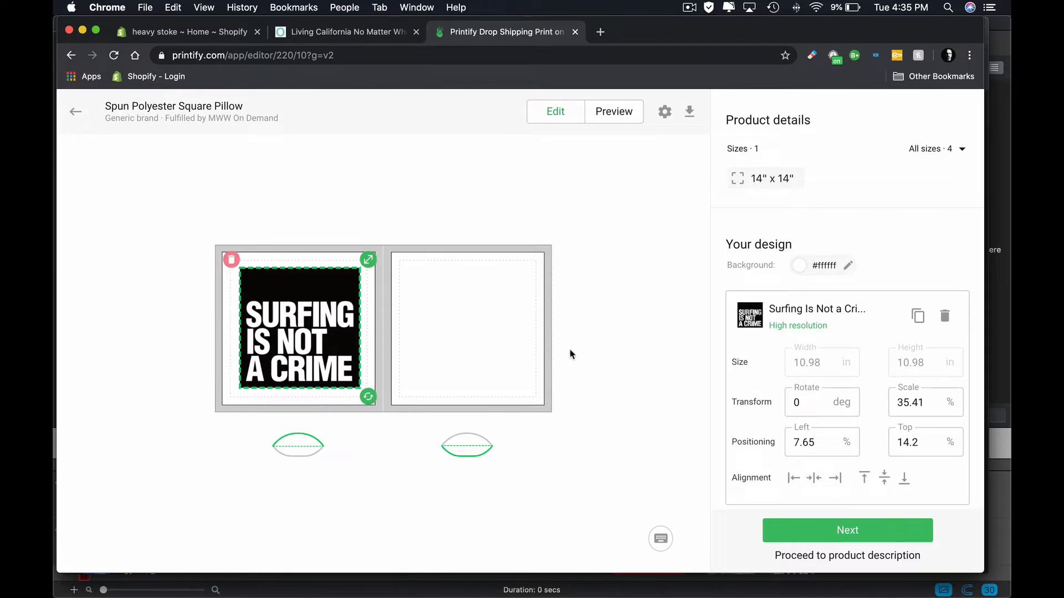
pyautogui.moveTo(294, 317); pyautogui.dragTo(294, 319)
# - Duplicate the artwork layer and place the copy in the middle of the pillow's second panel
pyautogui.scroll(-3, 917, 244)
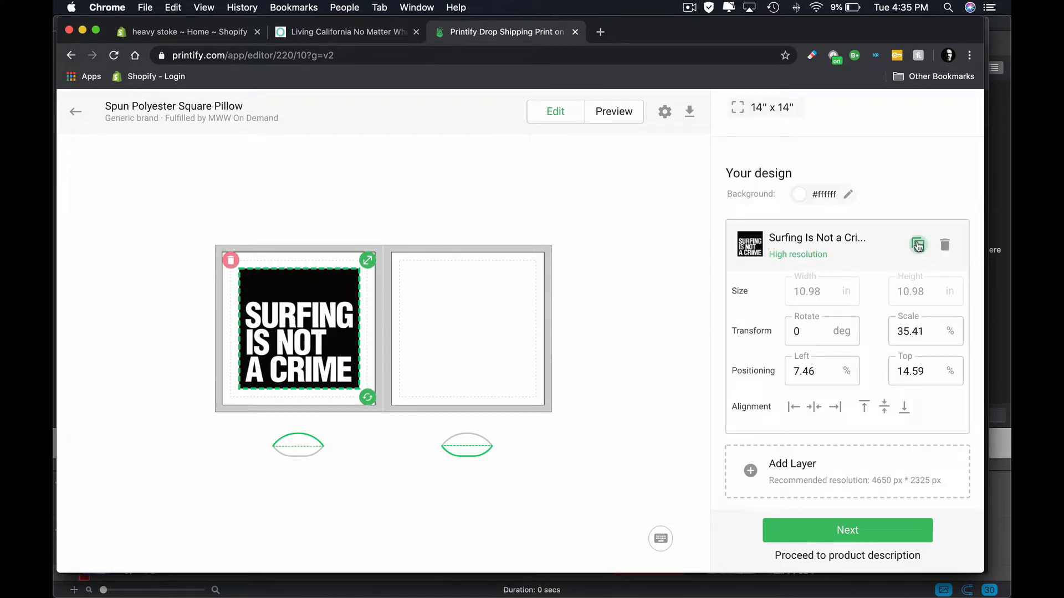
pyautogui.click(918, 245)
pyautogui.moveTo(321, 325); pyautogui.dragTo(473, 317)
# - Fine-tune both artwork copies within their panels, the first to about 7.26% left, 14.2% top and the second to about 57.2% left, 14.88% top
pyautogui.moveTo(324, 330); pyautogui.dragTo(320, 330)
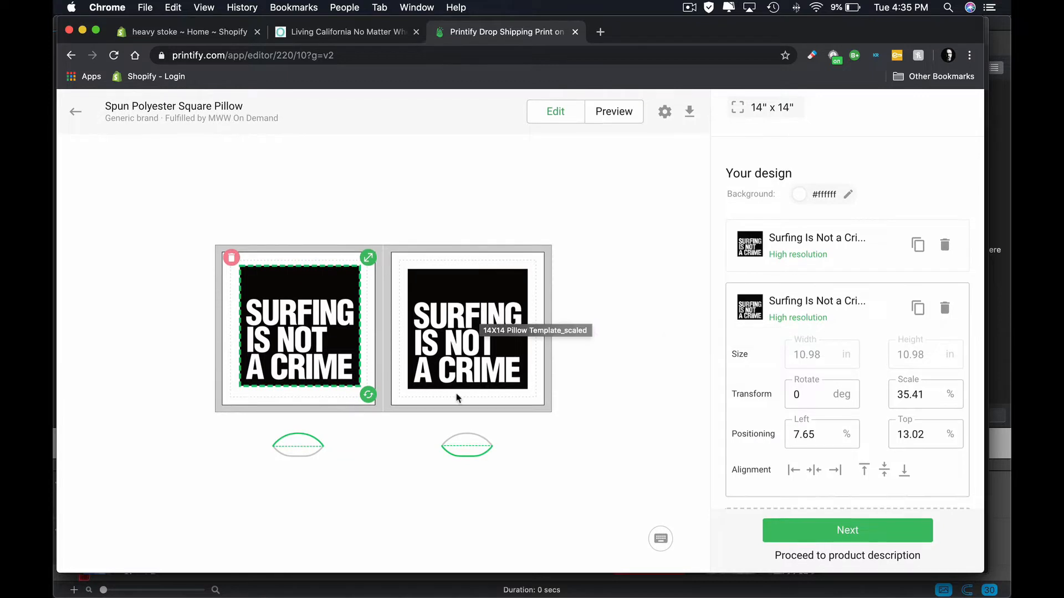
pyautogui.moveTo(327, 331); pyautogui.dragTo(325, 333)
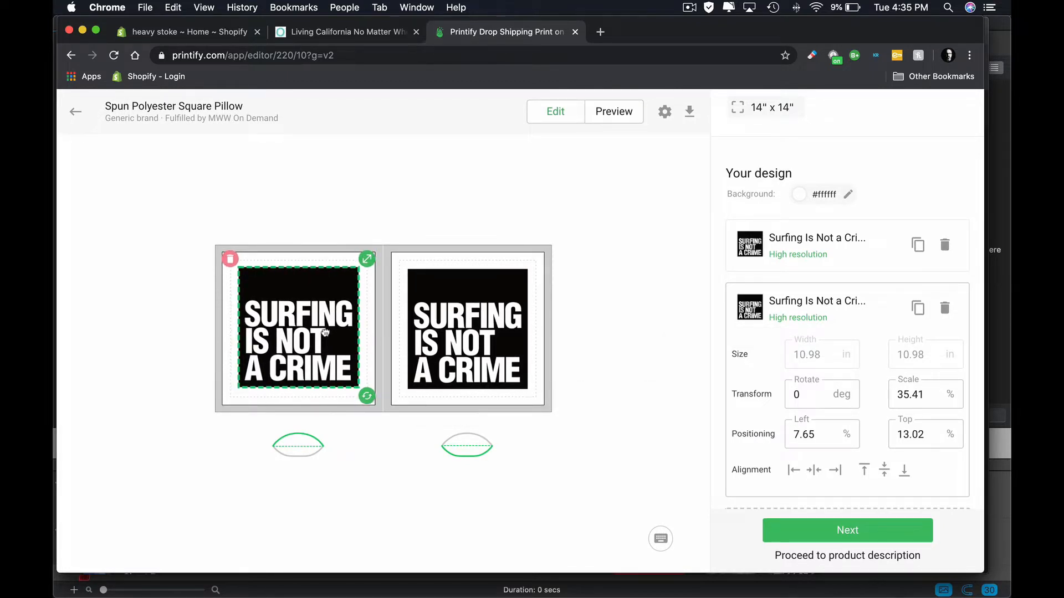
pyautogui.moveTo(325, 332); pyautogui.dragTo(325, 334)
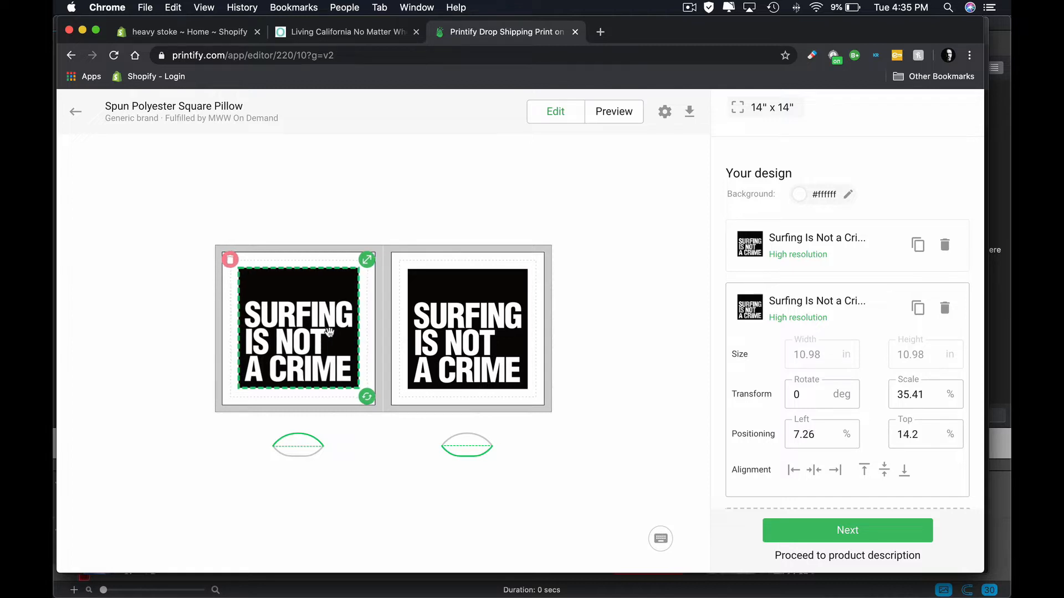
pyautogui.click(457, 322)
pyautogui.moveTo(458, 322); pyautogui.dragTo(458, 323)
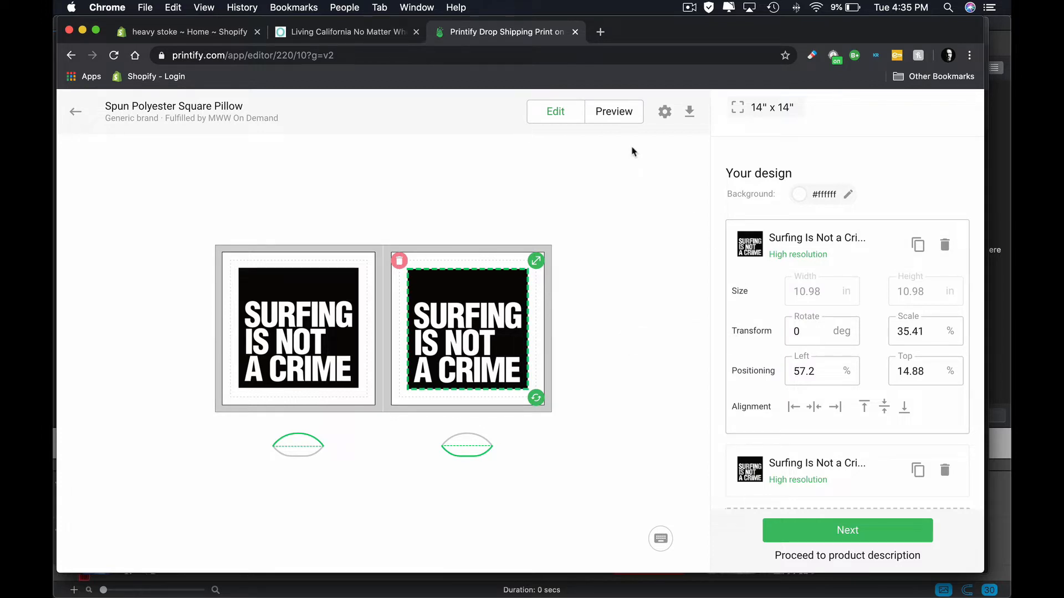
pyautogui.click(596, 192)
# - Try the preset red, dark red, pink and yellow swatches as the pillow's background color
pyautogui.click(831, 266)
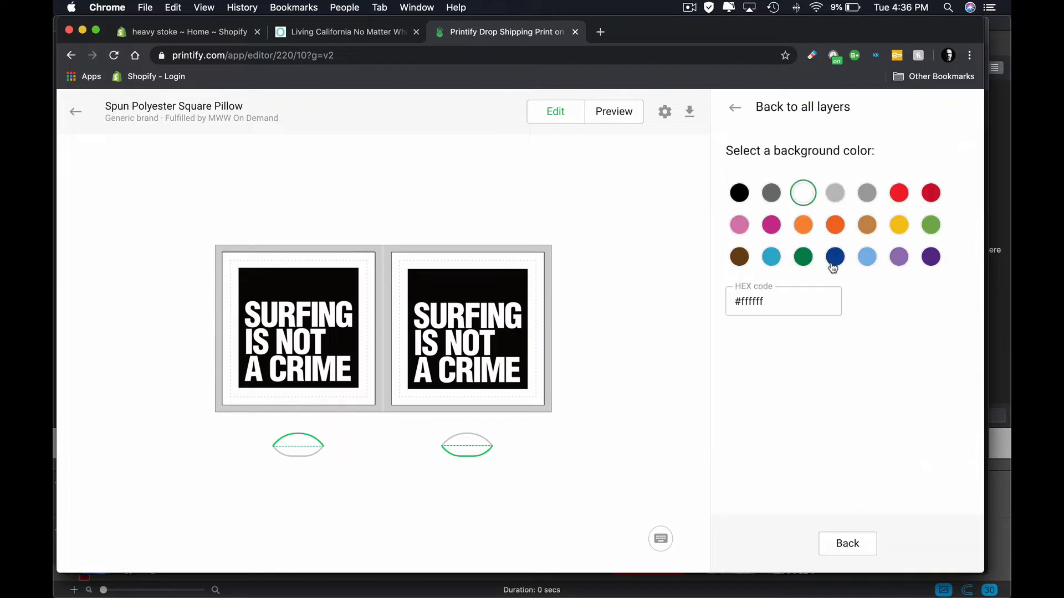
pyautogui.click(898, 194)
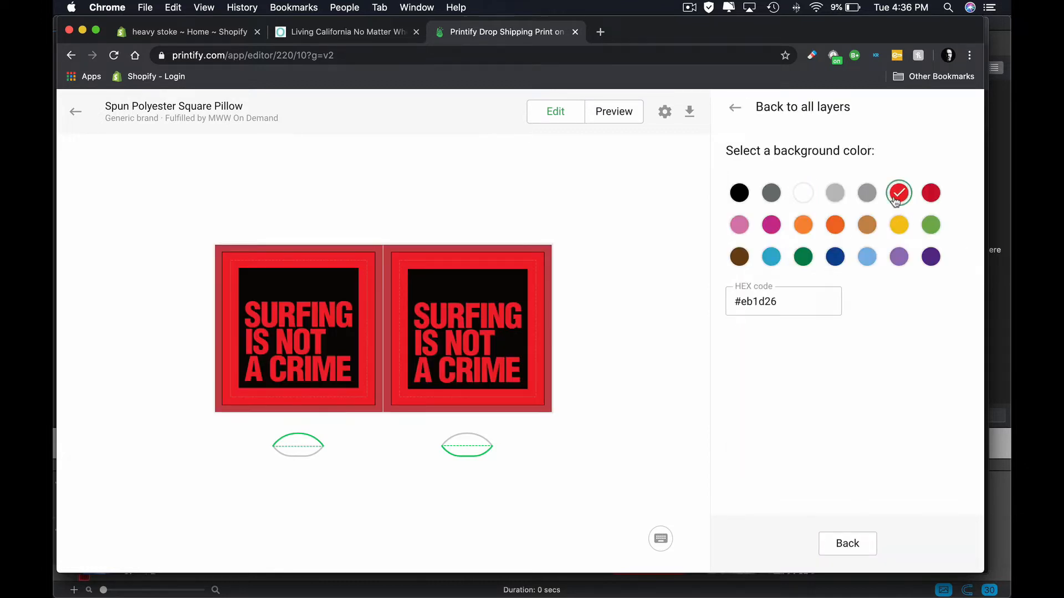
pyautogui.click(930, 193)
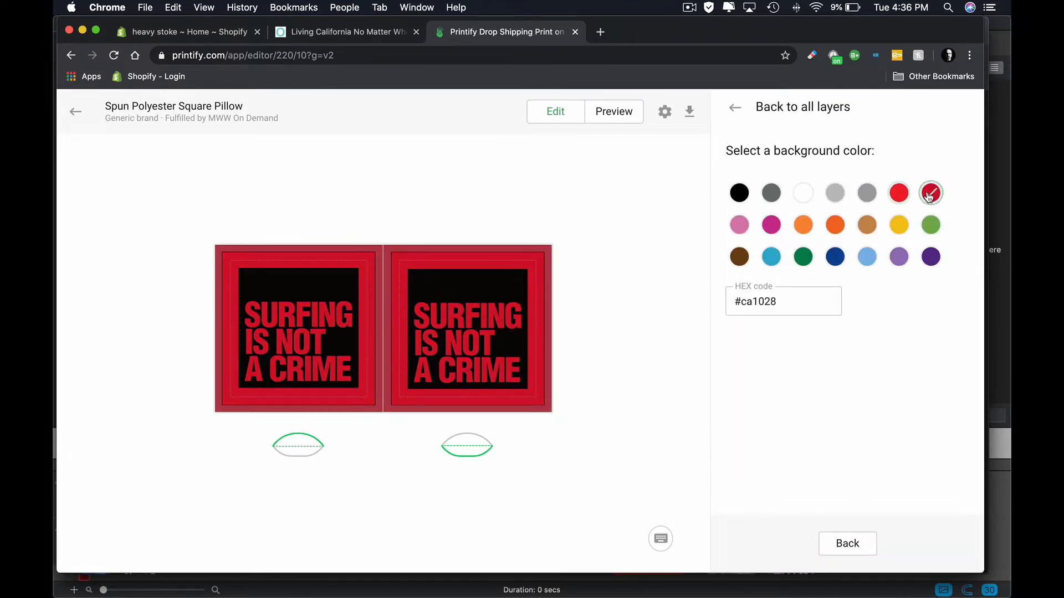
pyautogui.click(898, 193)
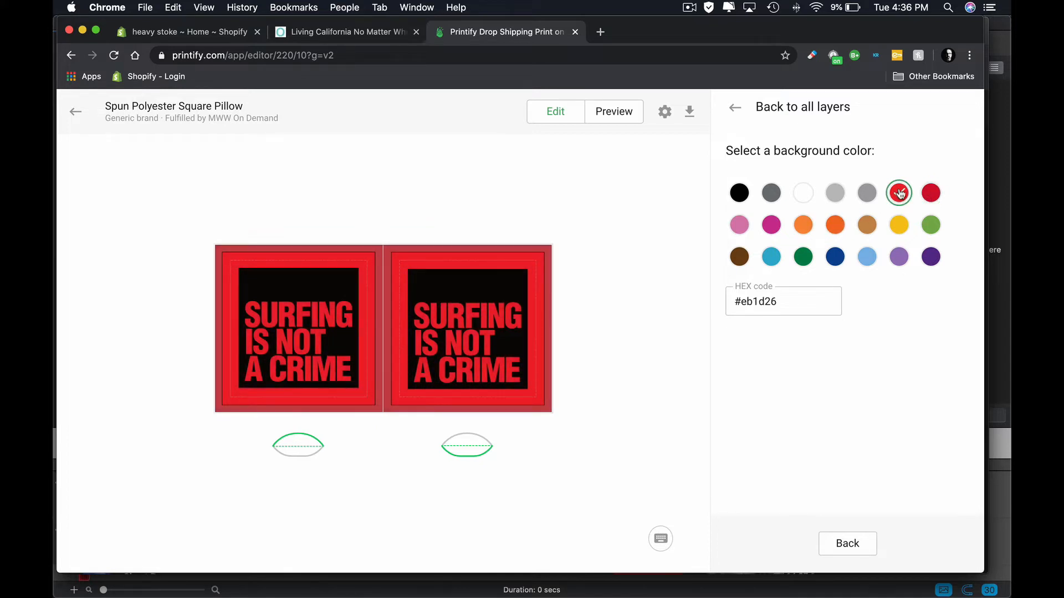
pyautogui.click(738, 222)
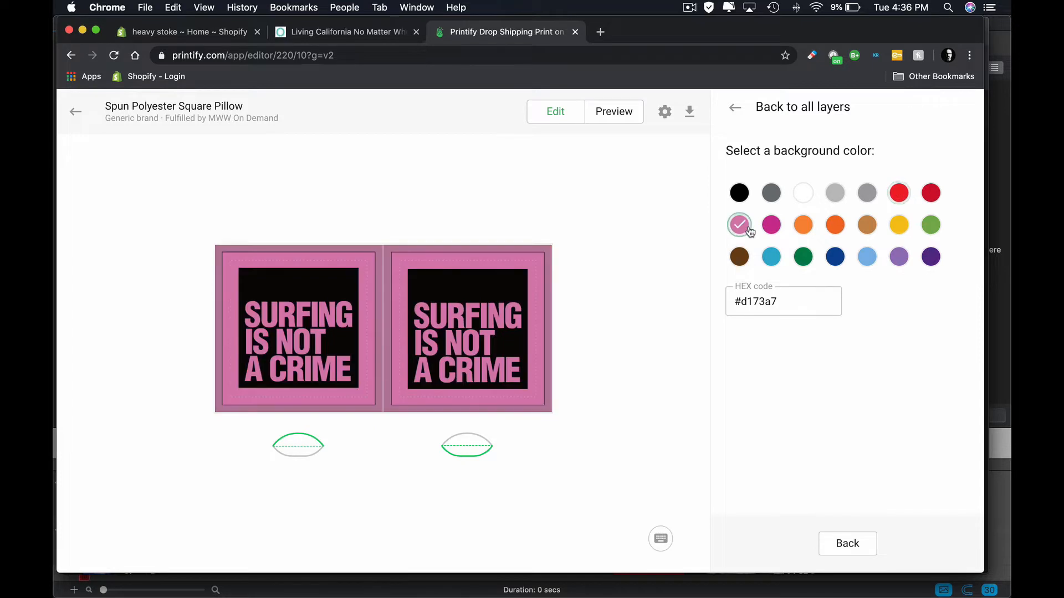
pyautogui.click(894, 226)
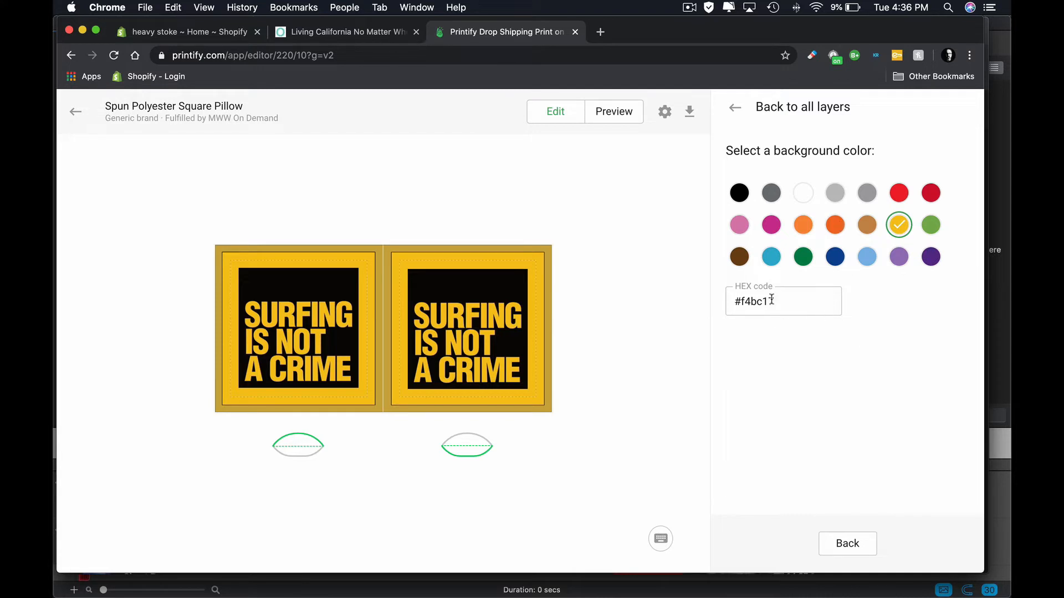
# - Switch to Affinity Photo and mix a custom yellow in CMYK with magenta 10 and yellow 80
pyautogui.doubleClick(754, 299)
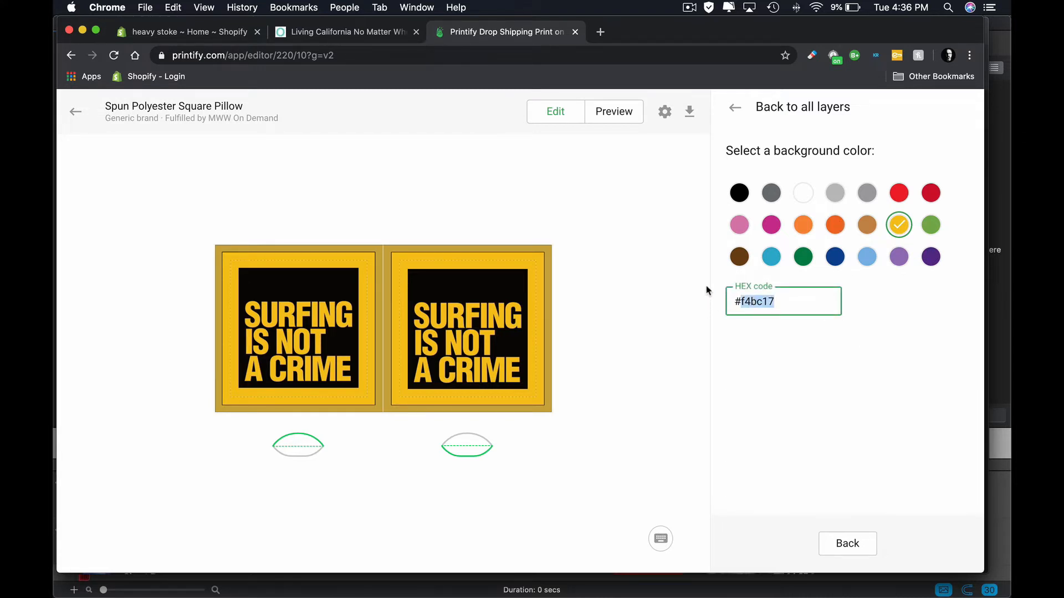
pyautogui.press('super+Tab')
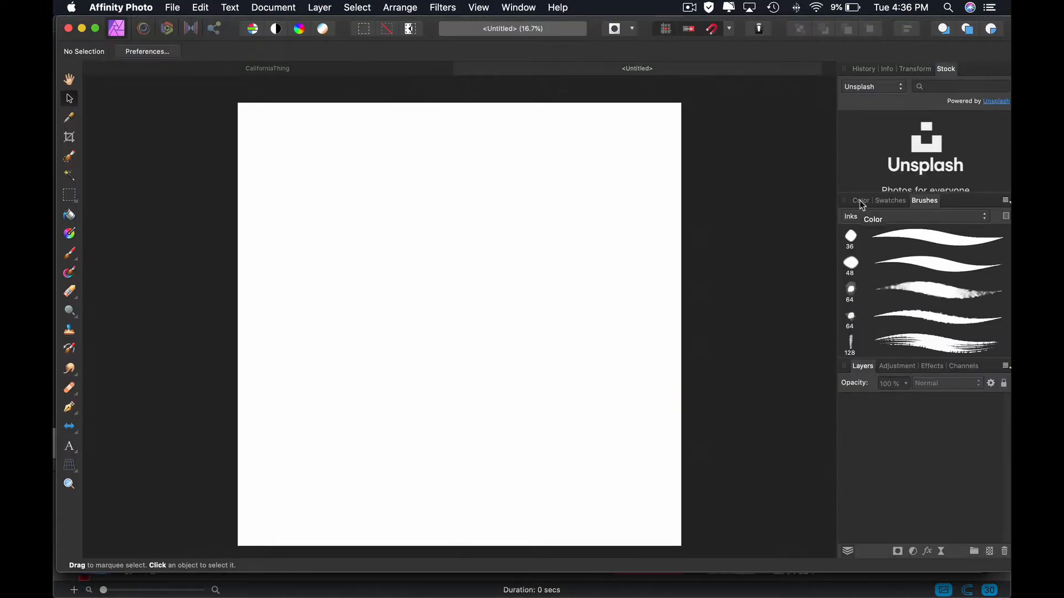
pyautogui.click(861, 204)
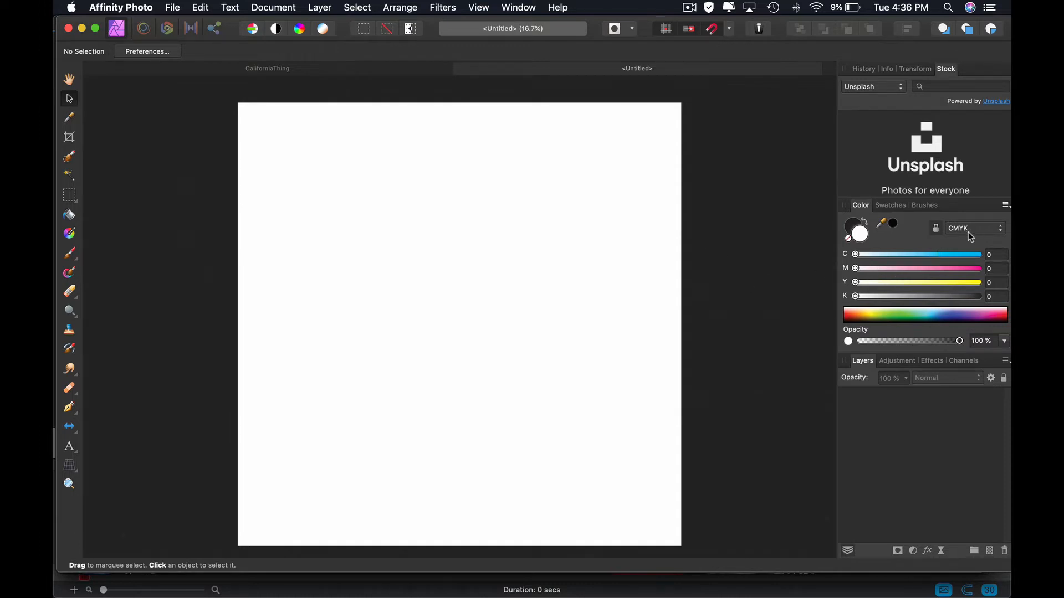
pyautogui.moveTo(952, 285); pyautogui.dragTo(974, 285)
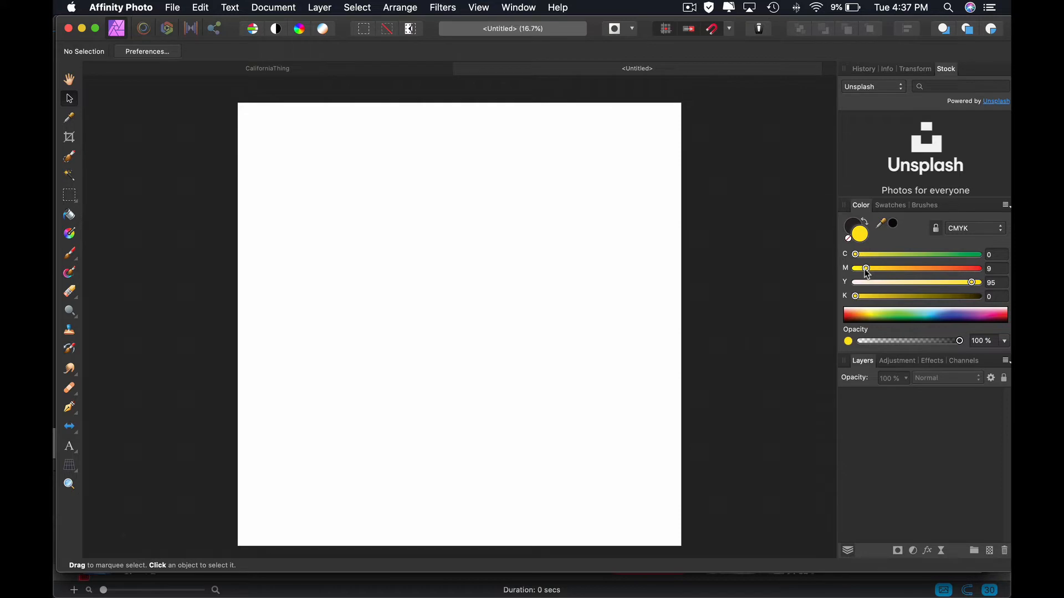
pyautogui.moveTo(863, 269); pyautogui.dragTo(867, 270)
pyautogui.moveTo(974, 286); pyautogui.dragTo(957, 288)
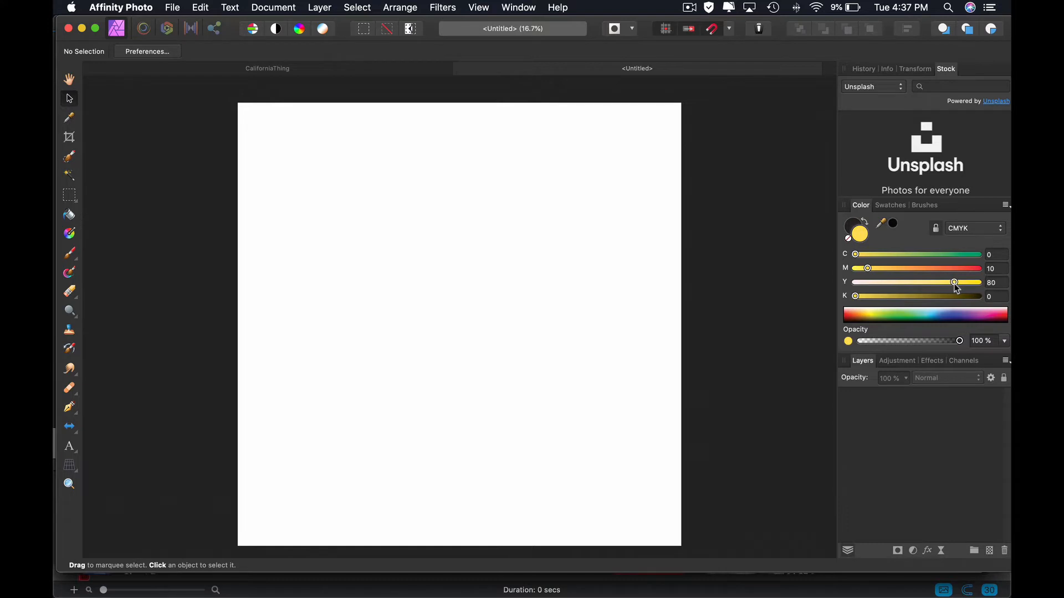
# - Choose the Basic brush category and paint two test strokes on the blank canvas with the Paint Brush
pyautogui.click(931, 206)
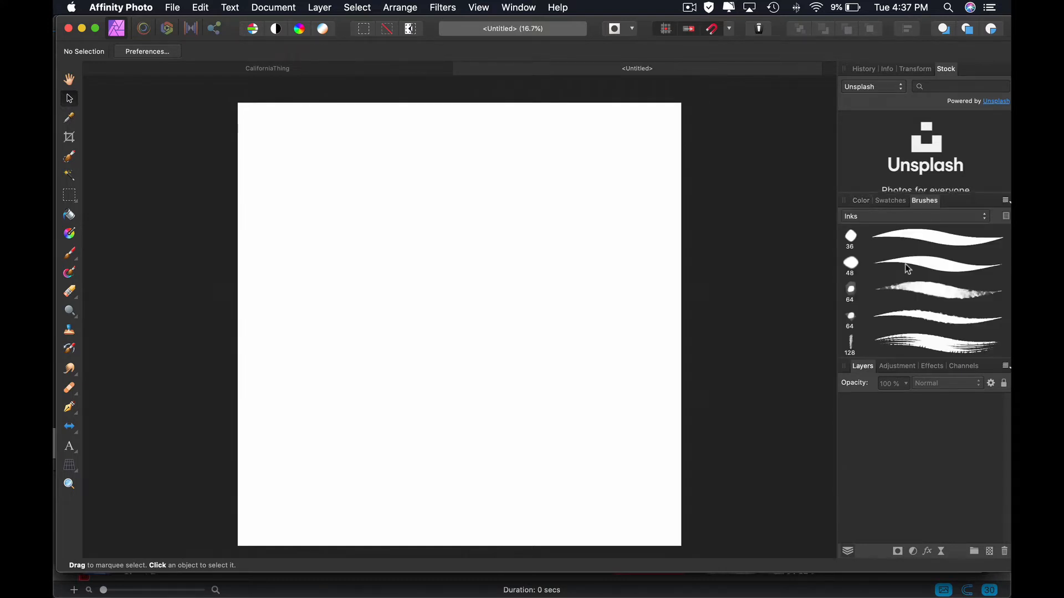
pyautogui.click(898, 217)
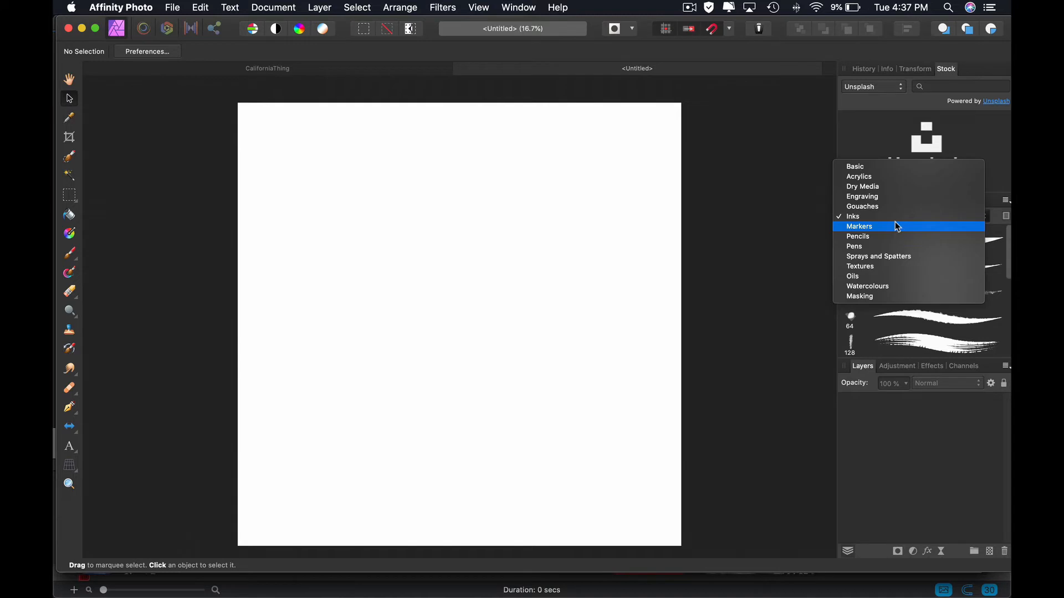
pyautogui.click(866, 167)
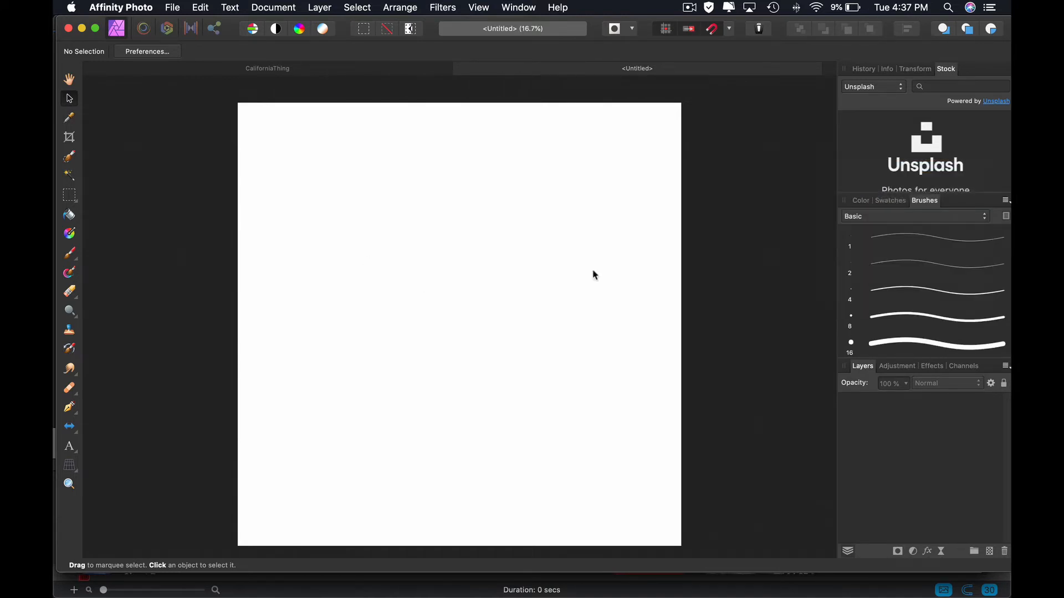
pyautogui.press('b')
pyautogui.moveTo(284, 252); pyautogui.dragTo(451, 215)
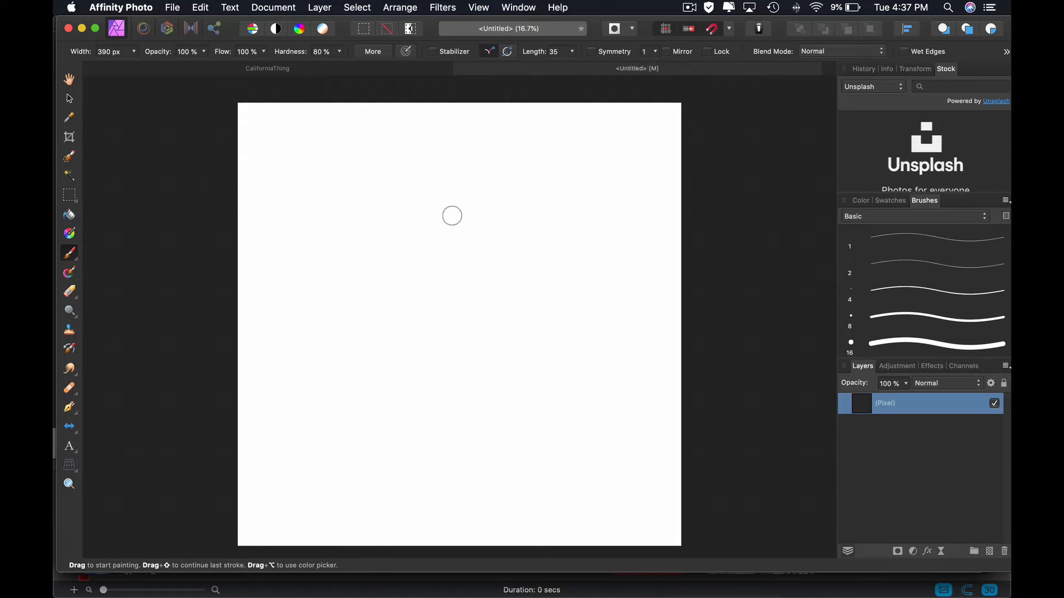
pyautogui.moveTo(363, 256); pyautogui.dragTo(474, 248)
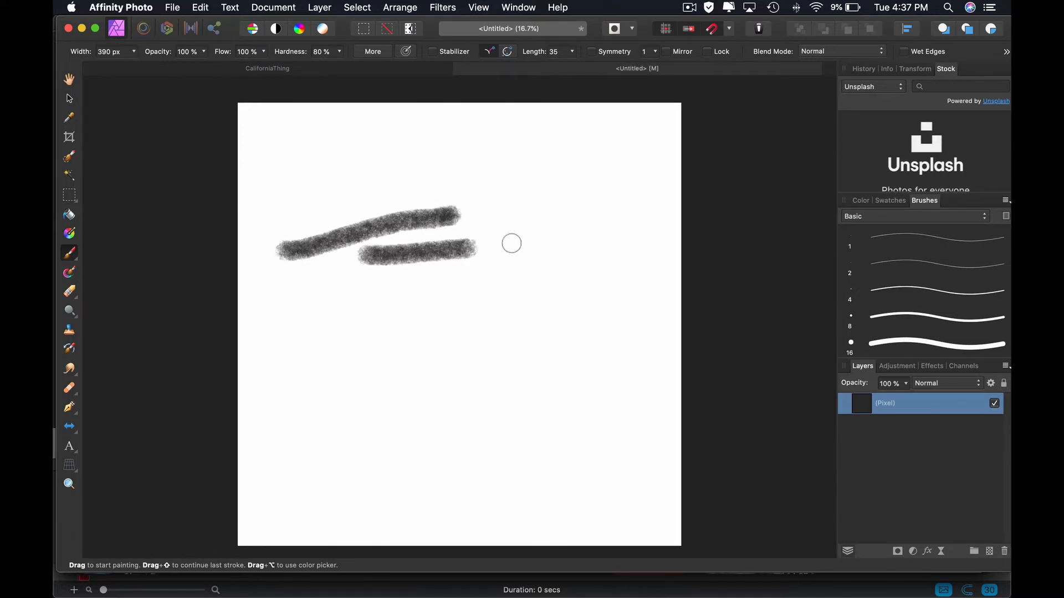
# - Make the mixed yellow the active color and paint a wide test patch below the dark strokes
pyautogui.click(860, 200)
pyautogui.click(861, 236)
pyautogui.moveTo(375, 302); pyautogui.dragTo(610, 295)
pyautogui.moveTo(500, 305)
pyautogui.mouseDown()
pyautogui.moveTo(551, 311)
pyautogui.moveTo(549, 298)
pyautogui.mouseUp()
pyautogui.scroll(4, 548, 298)
pyautogui.scroll(2, 548, 298)
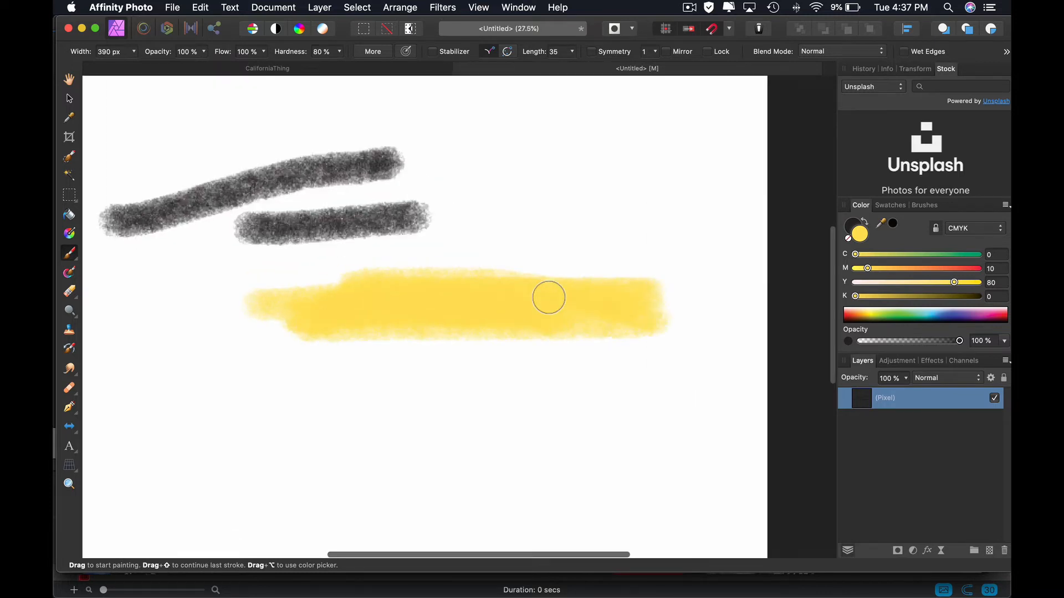
# - Undo the extra dab, lower the color's yellow value to 60 and paint a lighter test patch above the first one
pyautogui.click(621, 222)
pyautogui.press('super+z')
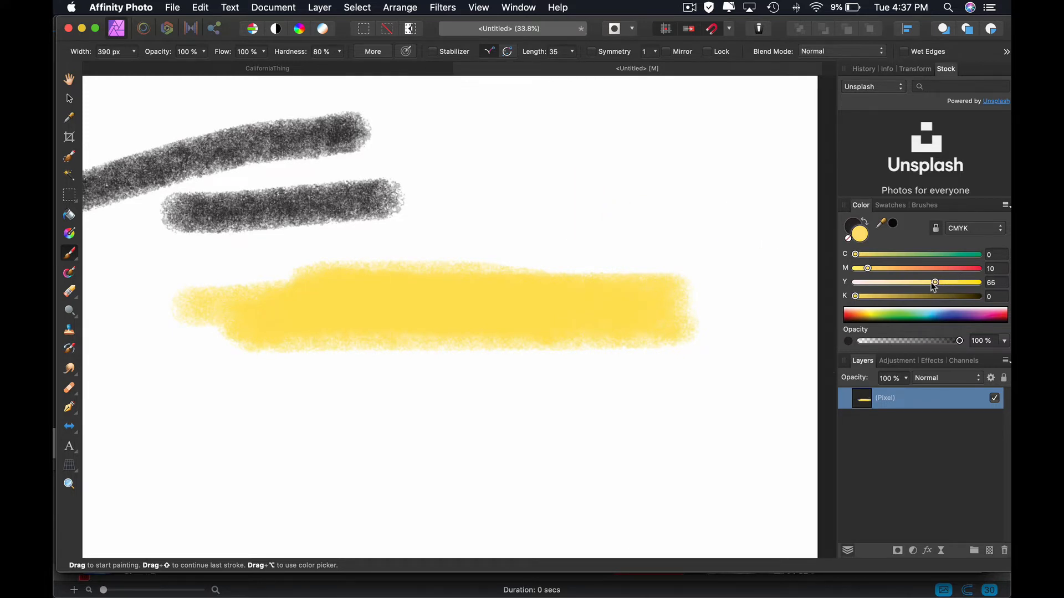
pyautogui.moveTo(929, 284); pyautogui.dragTo(928, 283)
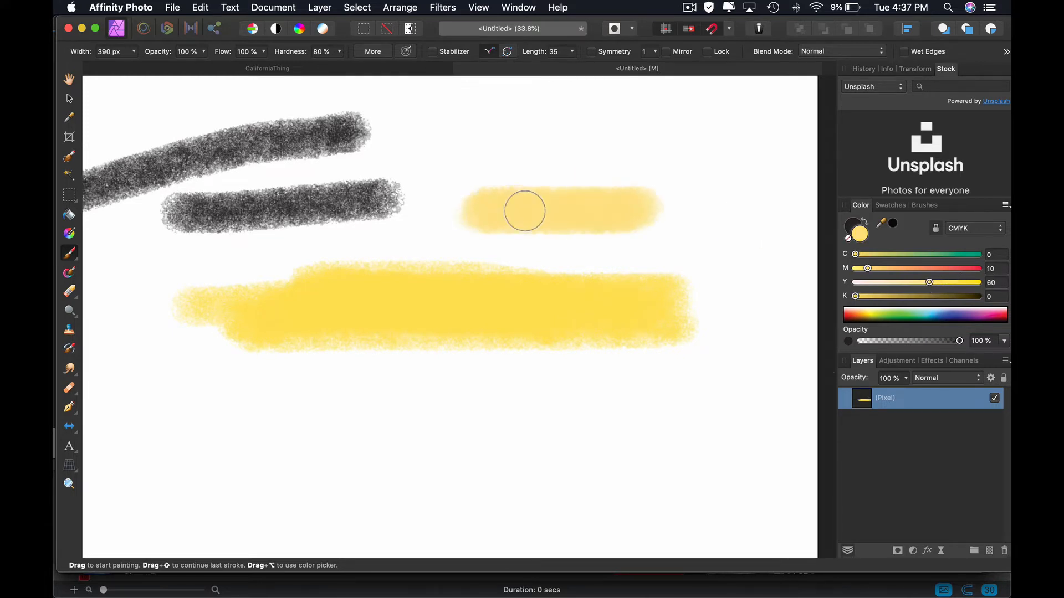
pyautogui.moveTo(525, 212)
pyautogui.mouseDown()
pyautogui.moveTo(671, 197)
pyautogui.moveTo(569, 218)
pyautogui.mouseUp()
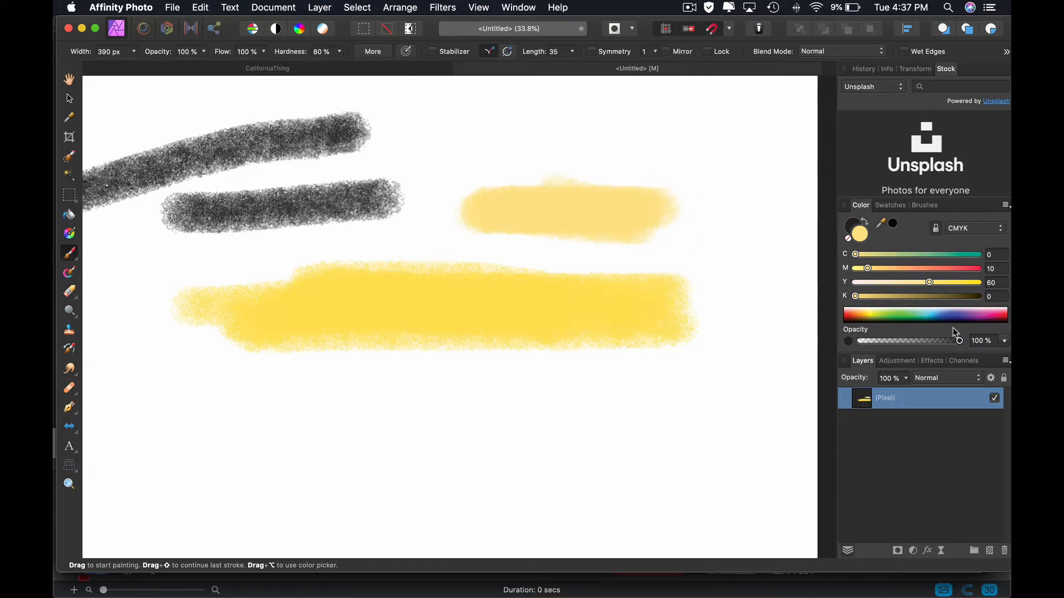
# - Change the color mode from CMYK to RGB Hex and copy the light yellow's hex code
pyautogui.click(971, 232)
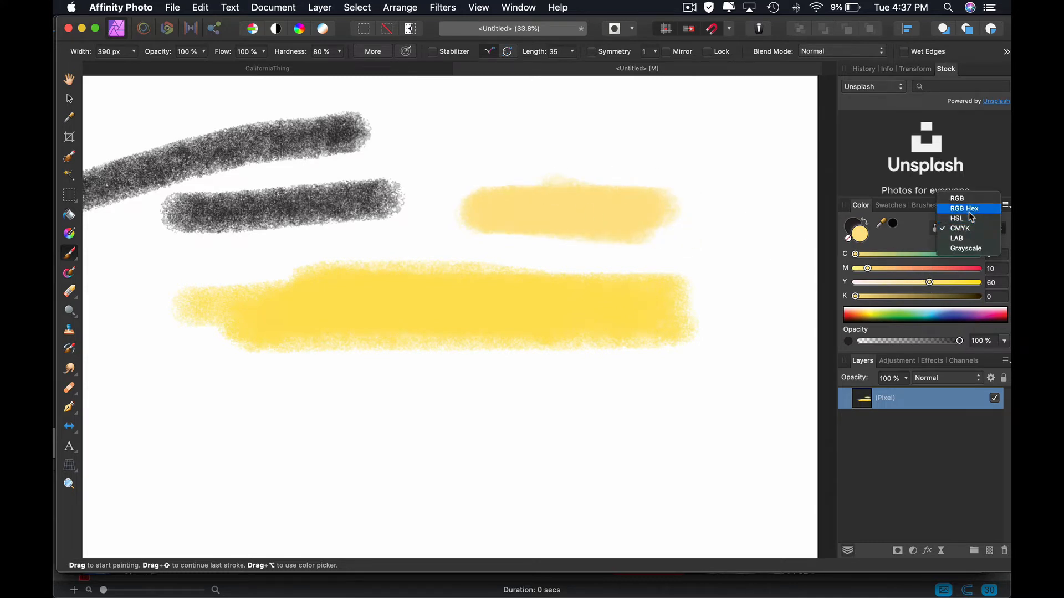
pyautogui.click(964, 209)
pyautogui.click(982, 297)
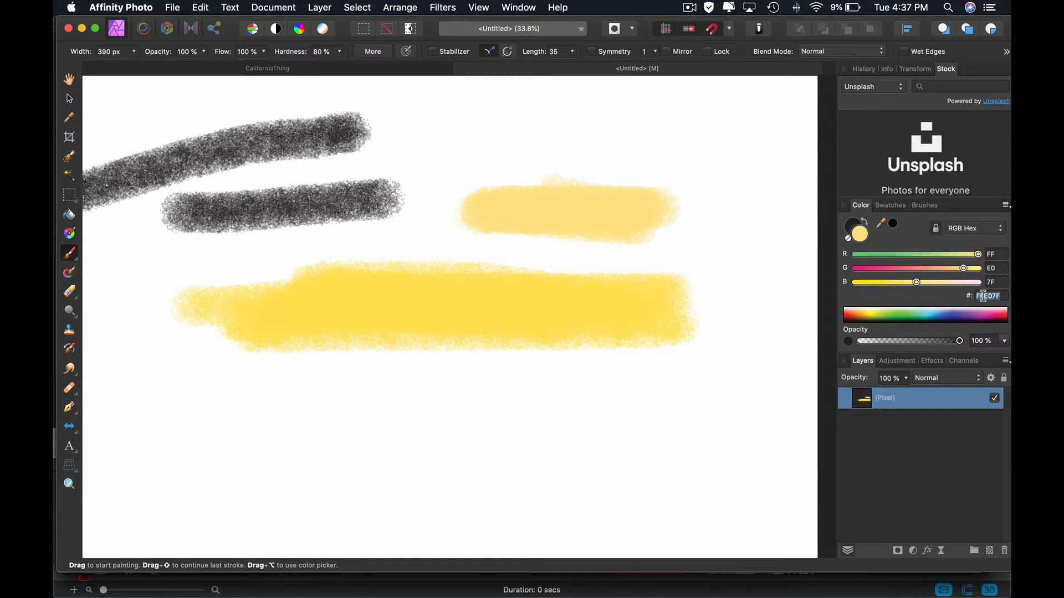
pyautogui.press('super+c')
# - Switch back to Printify, set the pillow's background color to #FFE07F and return to the layers
pyautogui.press('super+Tab')
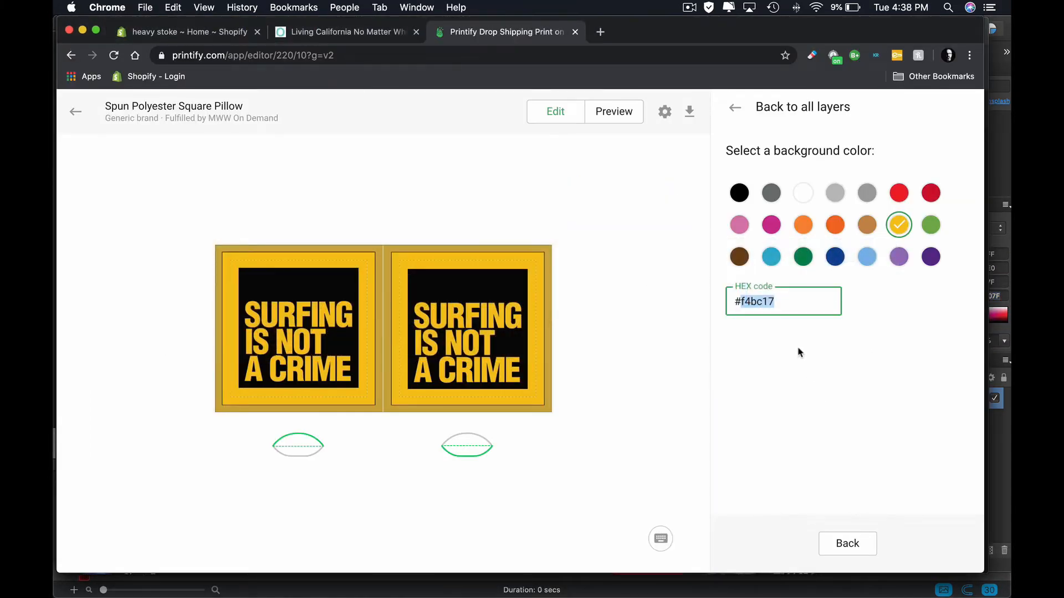
pyautogui.press('super+v')
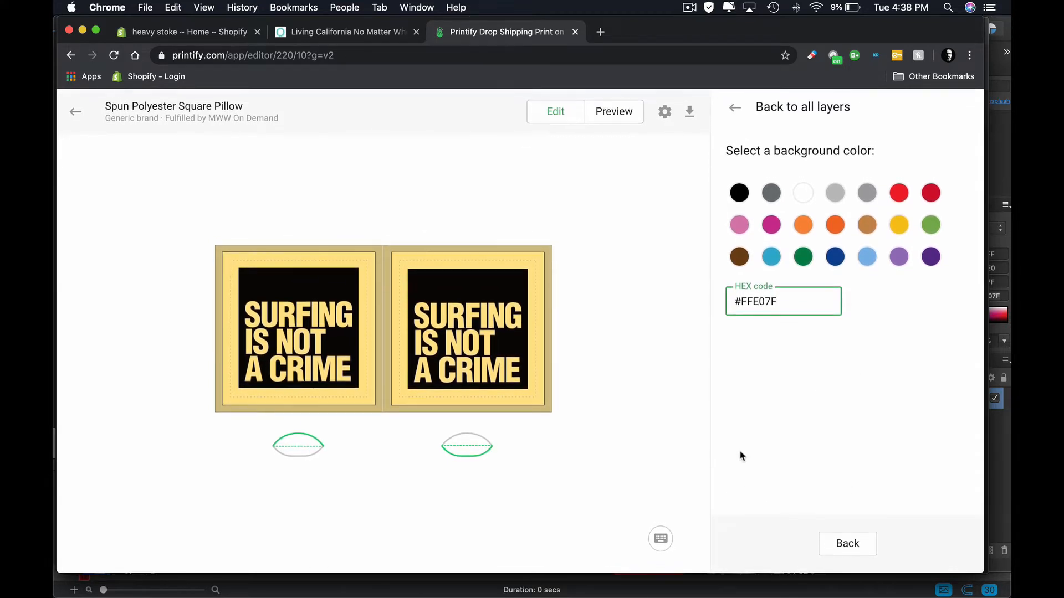
pyautogui.click(843, 544)
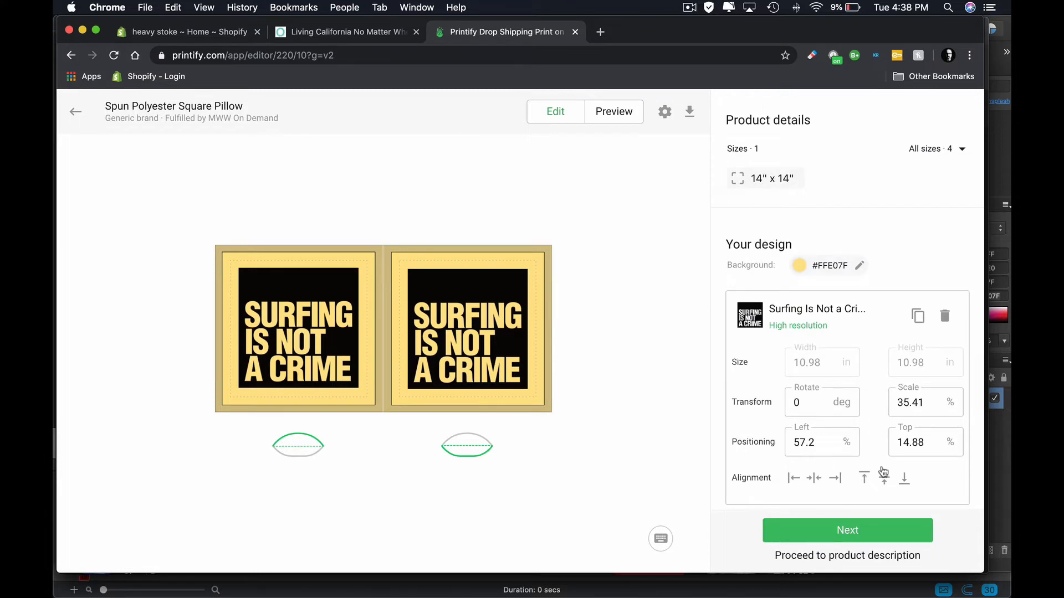
# - Nudge the first panel's artwork to about 7.46% left and 14.59% top
pyautogui.scroll(-3, 884, 471)
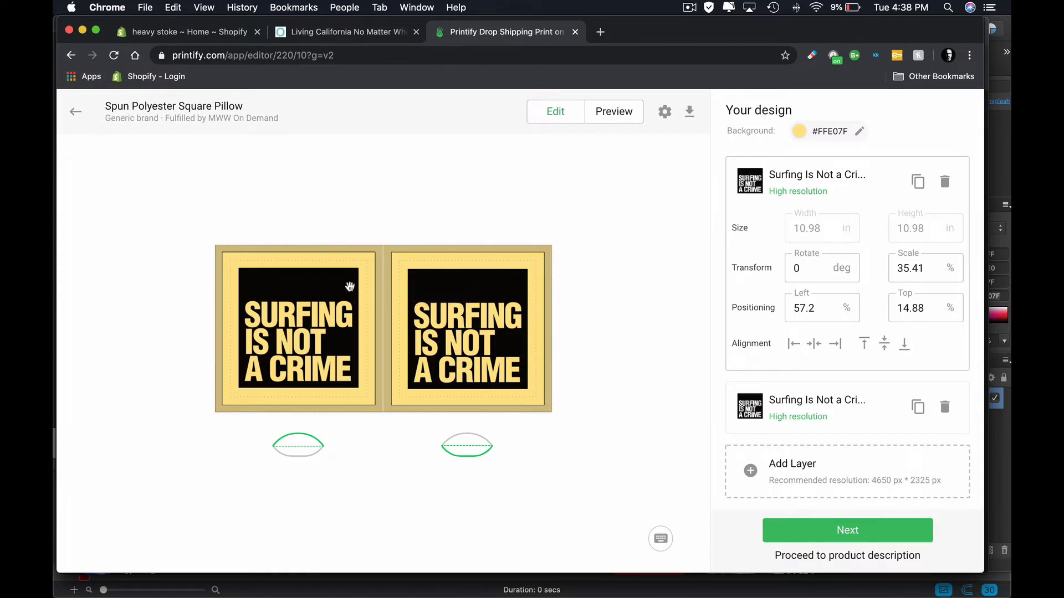
pyautogui.click(349, 287)
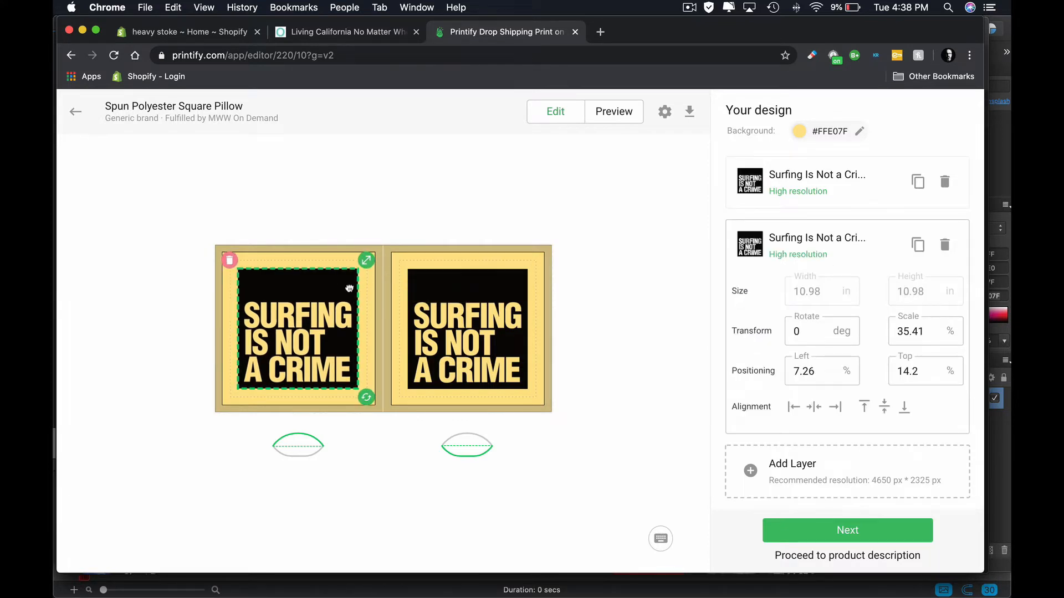
pyautogui.moveTo(350, 288); pyautogui.dragTo(350, 288)
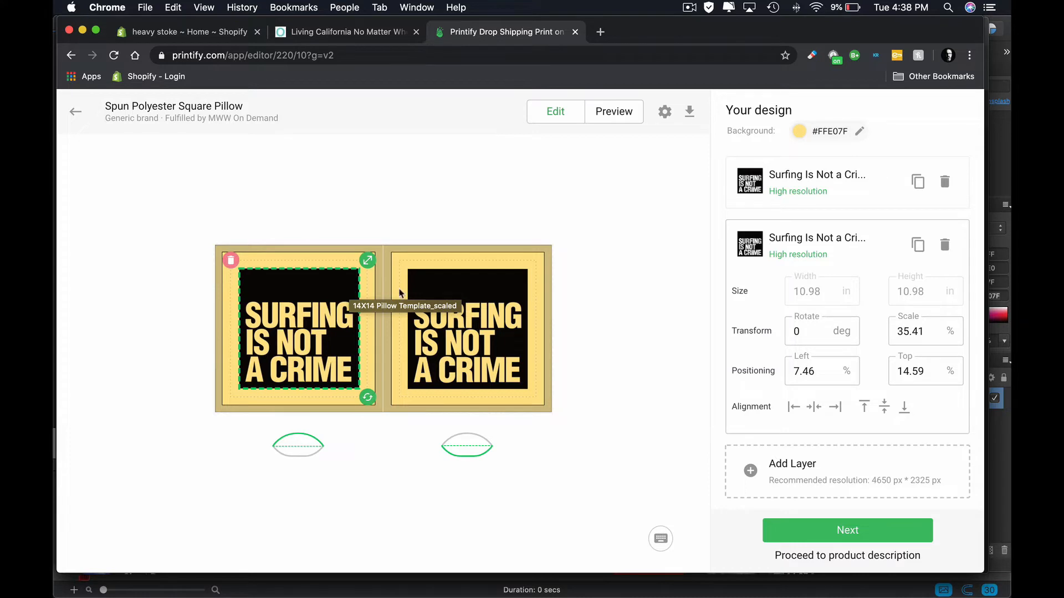
# - Proceed to the product details and review the pillow's mockup images
pyautogui.click(848, 527)
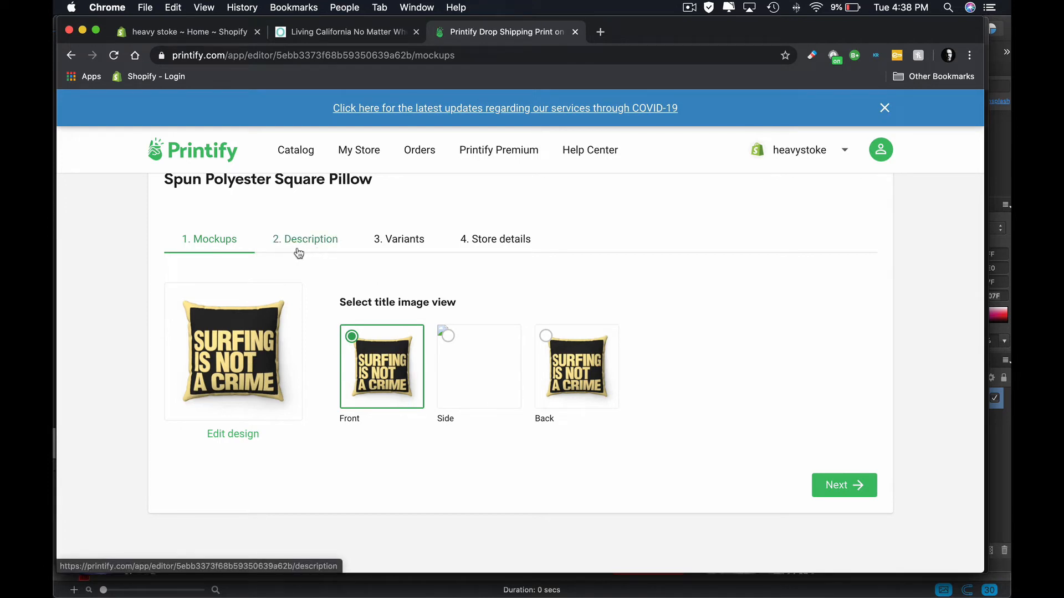
pyautogui.scroll(2, 576, 276)
pyautogui.scroll(-1, 576, 276)
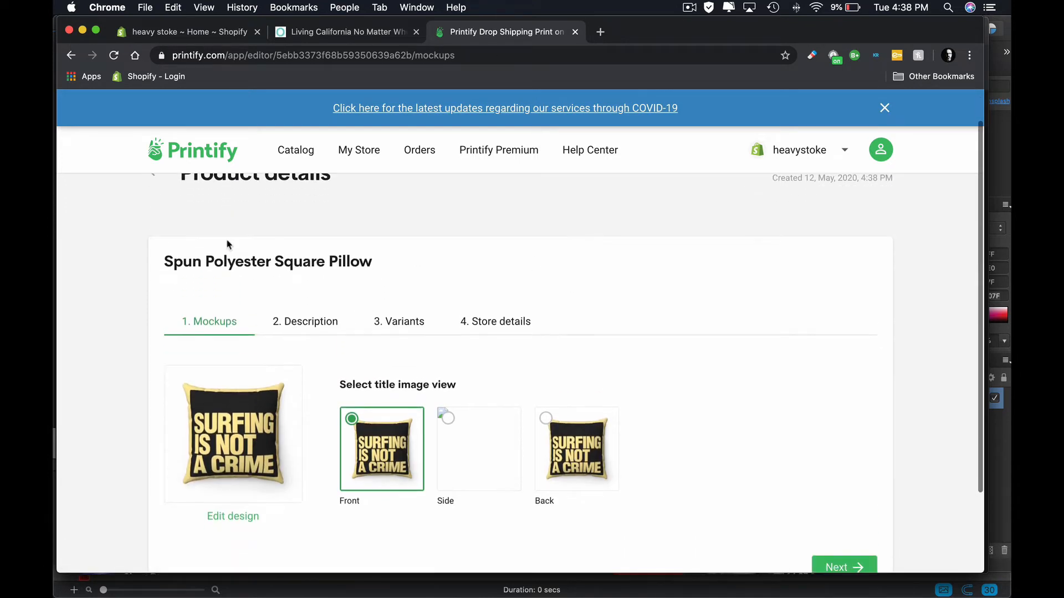
pyautogui.scroll(1, 183, 222)
# - Return to the Home & Living catalog, reopen the bestselling Spun Polyester Square Pillow and start a new design with MWW On Demand
pyautogui.click(153, 215)
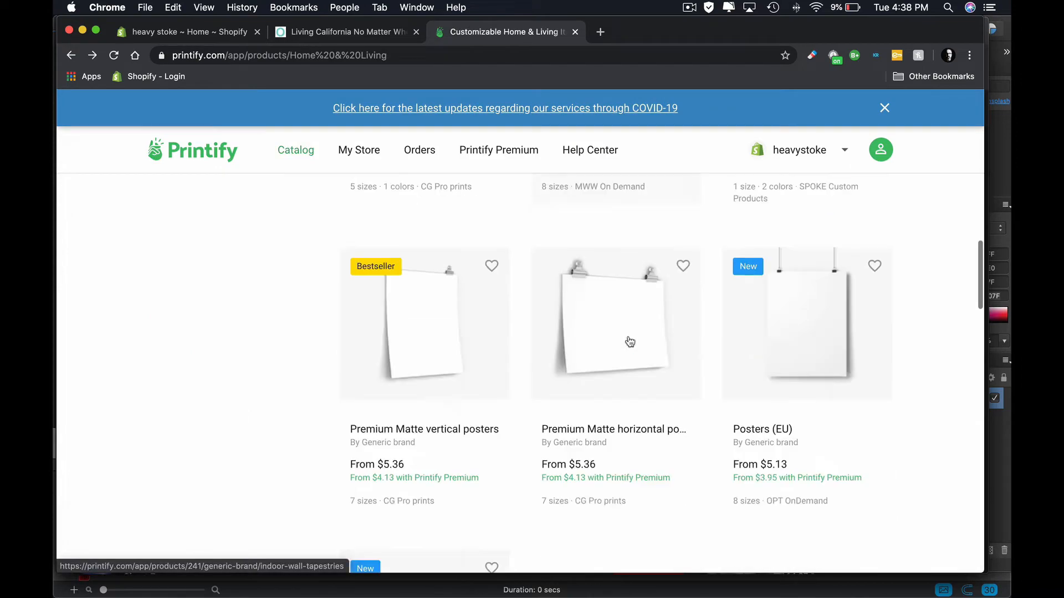
pyautogui.scroll(-10, 630, 340)
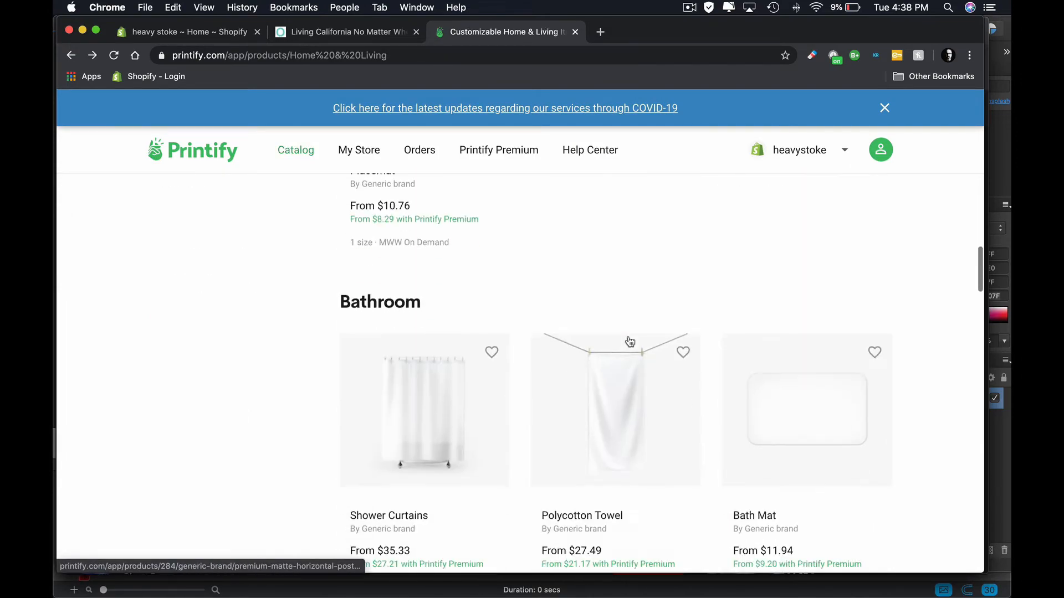
pyautogui.scroll(-10, 630, 341)
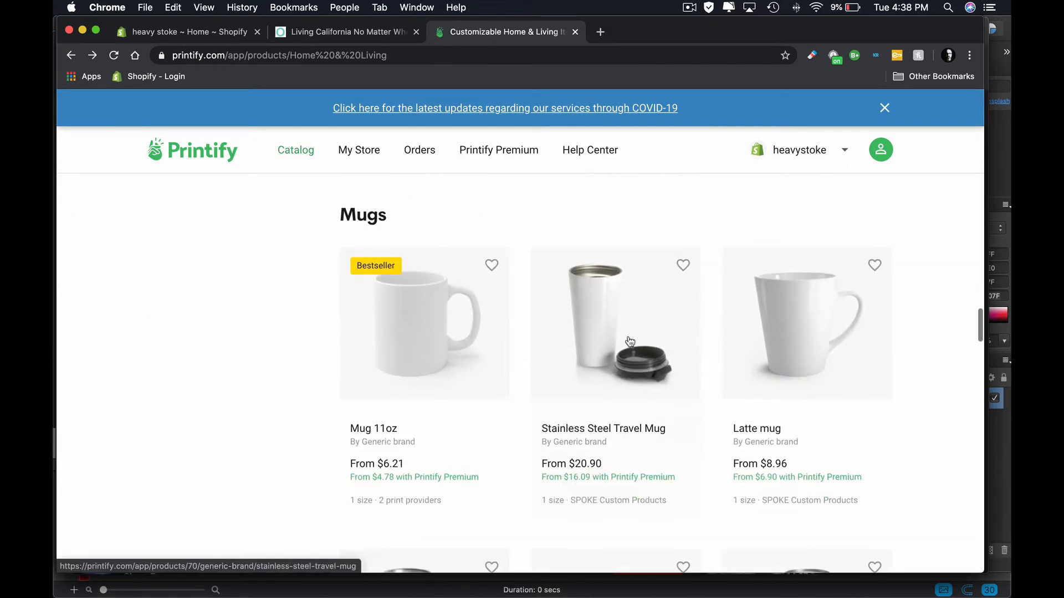
pyautogui.scroll(-12, 630, 341)
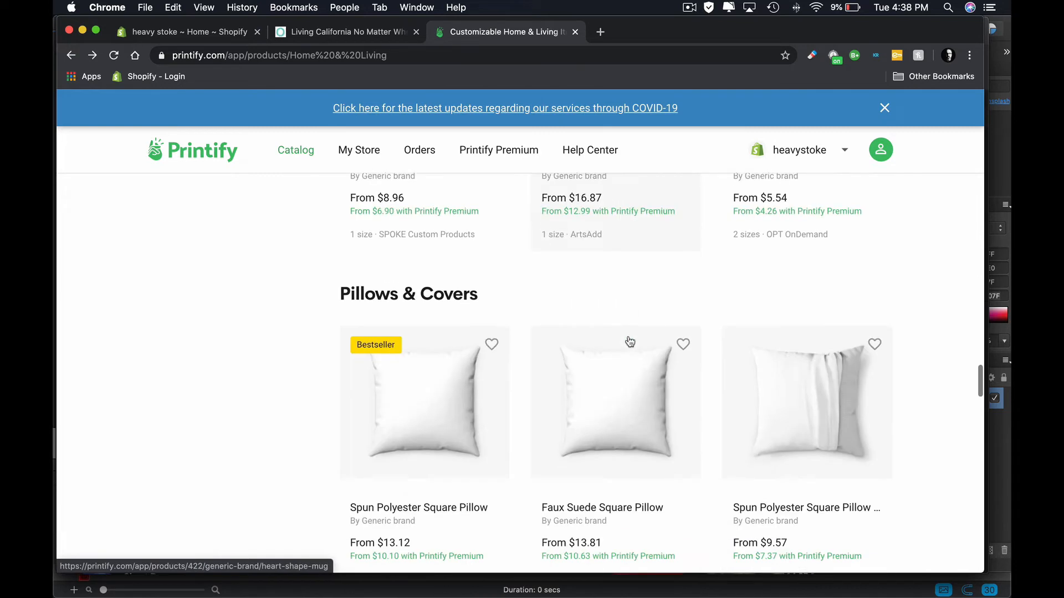
pyautogui.click(445, 328)
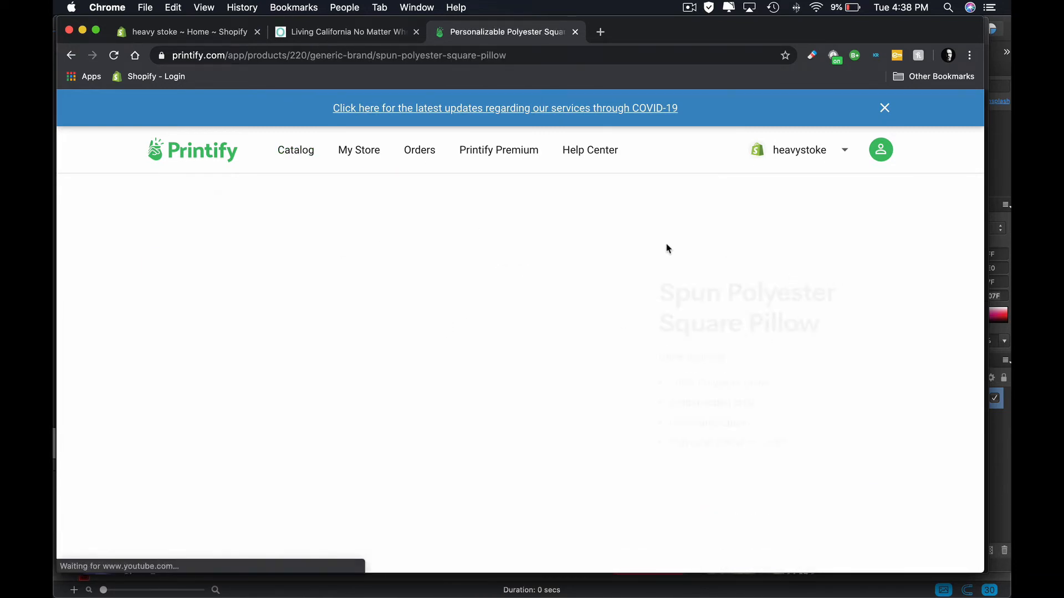
pyautogui.scroll(-5, 623, 252)
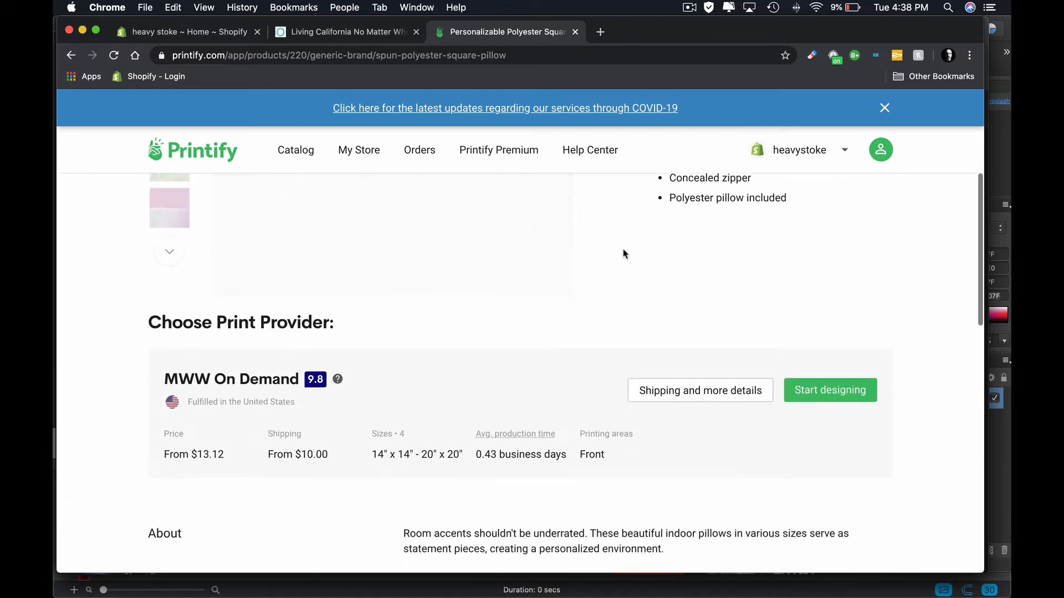
pyautogui.click(826, 305)
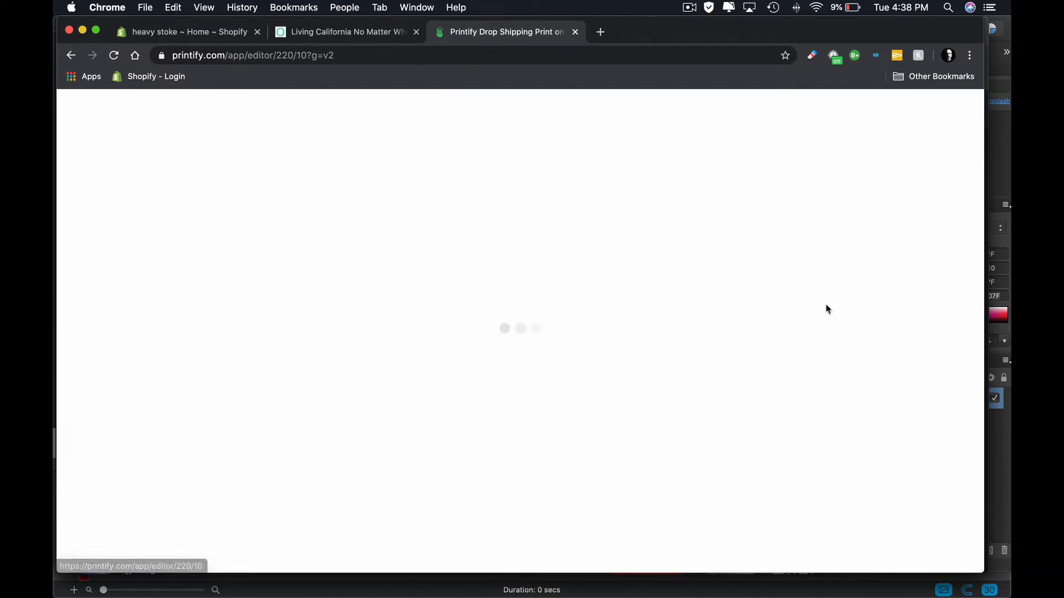
# - Add the black Surfing Is Not a Crime artwork from the library and fit it inside the first pillow panel at about 27.24% scale
pyautogui.click(853, 358)
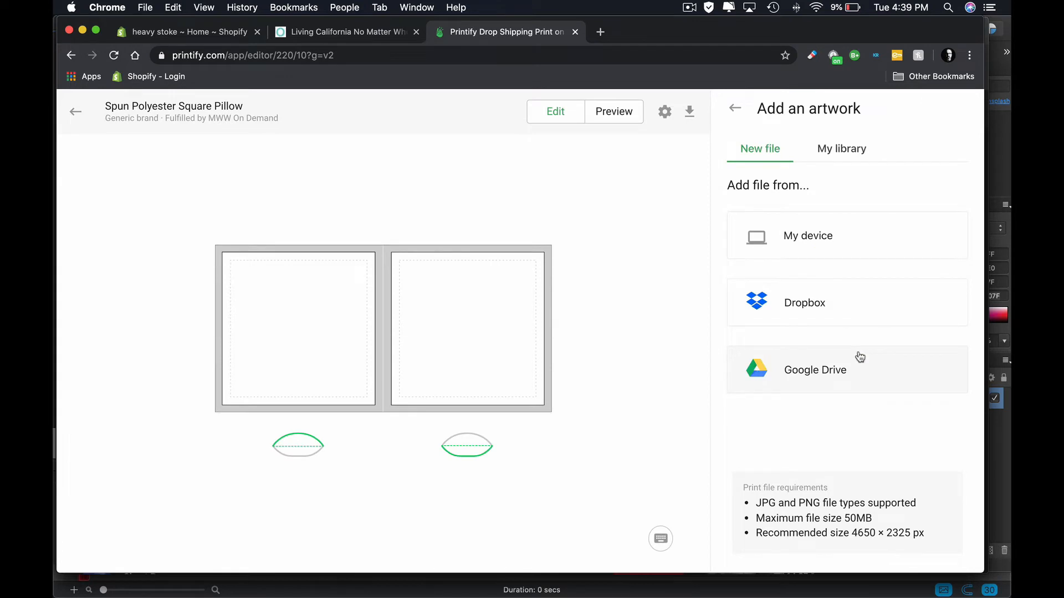
pyautogui.click(844, 158)
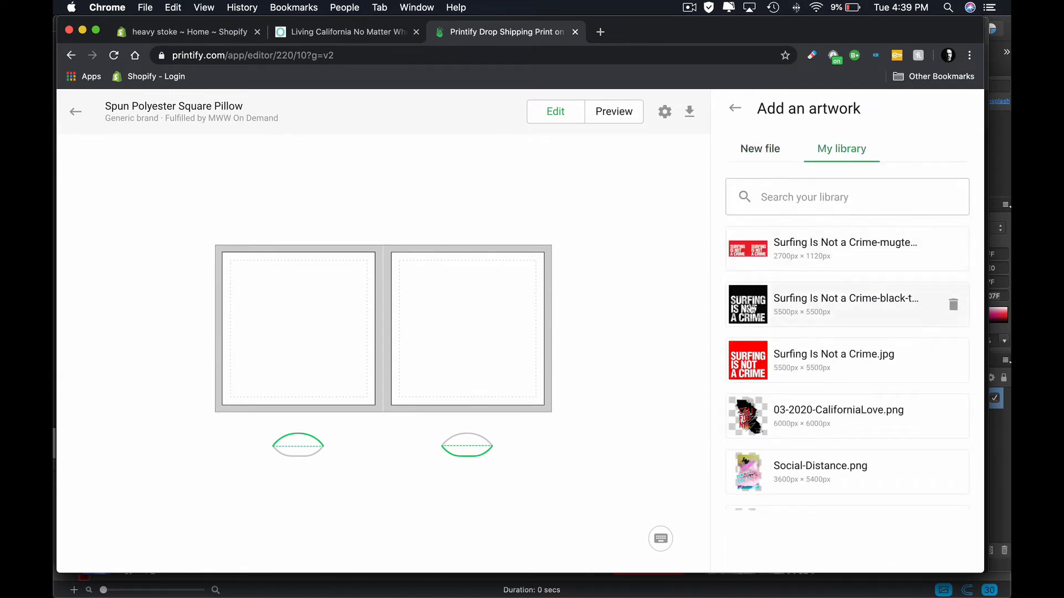
pyautogui.click(790, 303)
pyautogui.moveTo(407, 319); pyautogui.dragTo(325, 319)
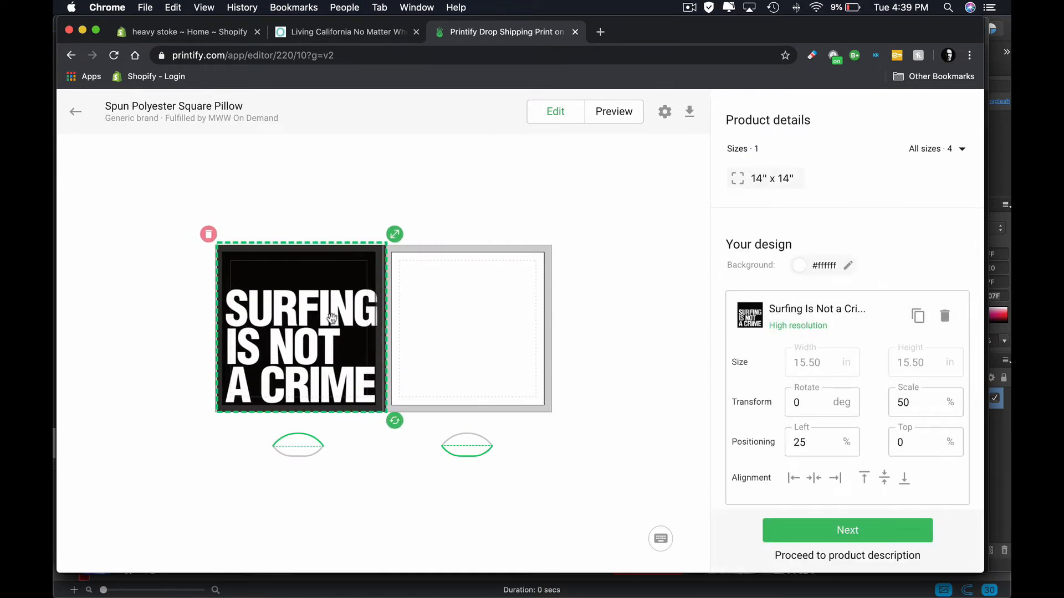
pyautogui.moveTo(394, 235); pyautogui.dragTo(353, 273)
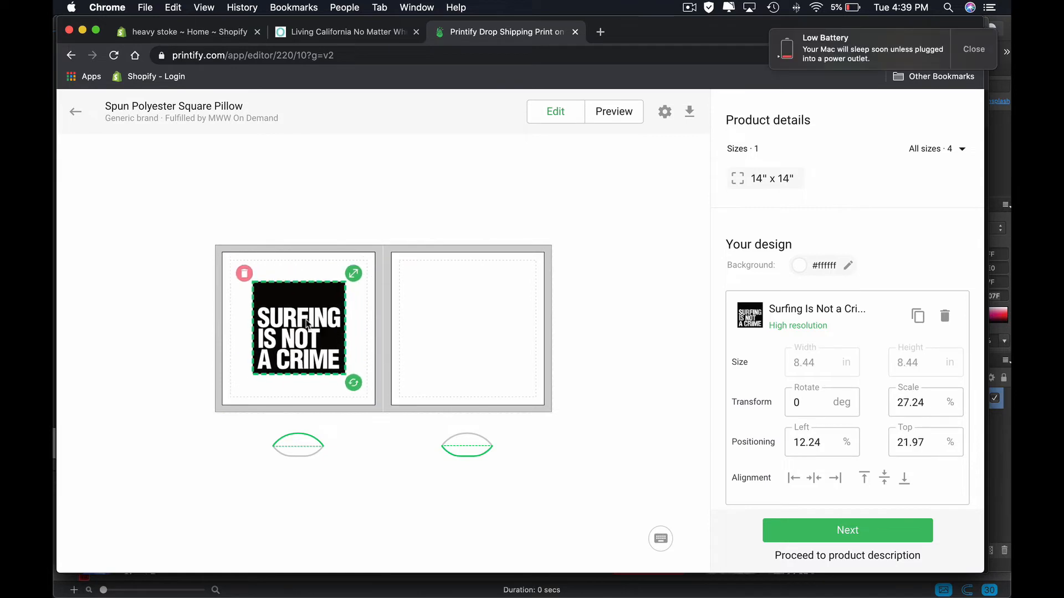
# - Duplicate the artwork layer and center one copy on the second pillow panel, level with the artwork on the first panel
pyautogui.moveTo(305, 324); pyautogui.dragTo(478, 313)
pyautogui.click(918, 316)
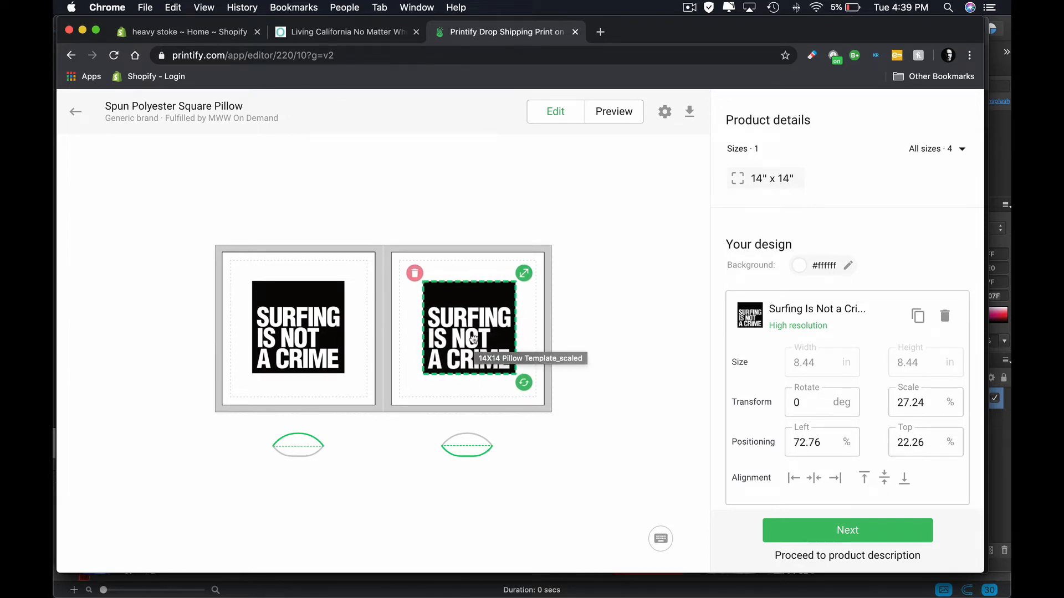
pyautogui.moveTo(473, 339); pyautogui.dragTo(473, 339)
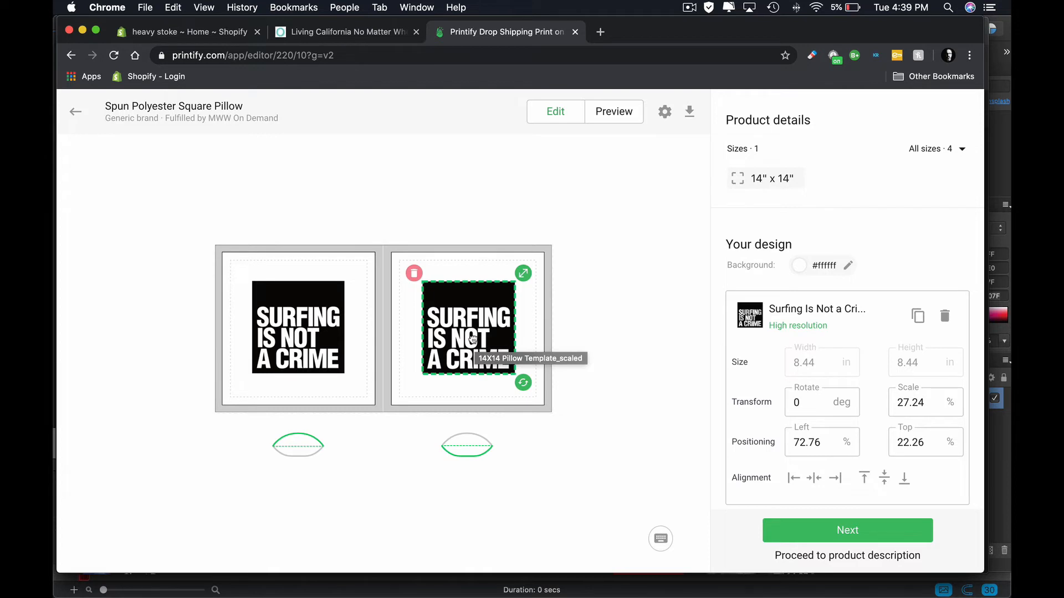
pyautogui.moveTo(472, 339); pyautogui.dragTo(473, 340)
# - Set the pillow's background color to #FFE07F, return to the layers and deselect the artwork
pyautogui.click(824, 263)
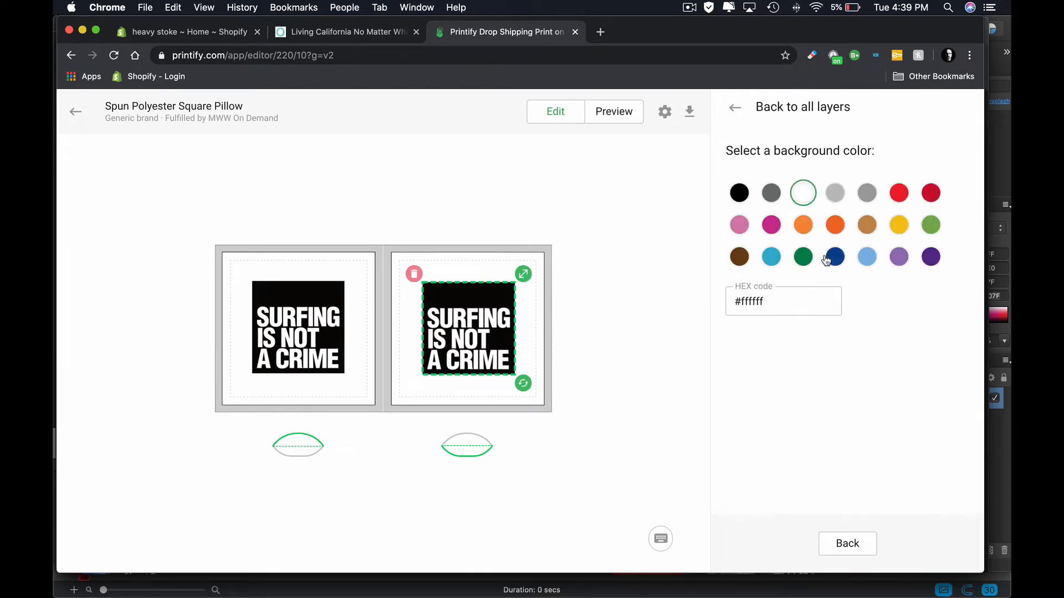
pyautogui.click(787, 302)
pyautogui.press('super+a')
pyautogui.write('#FFE07F')
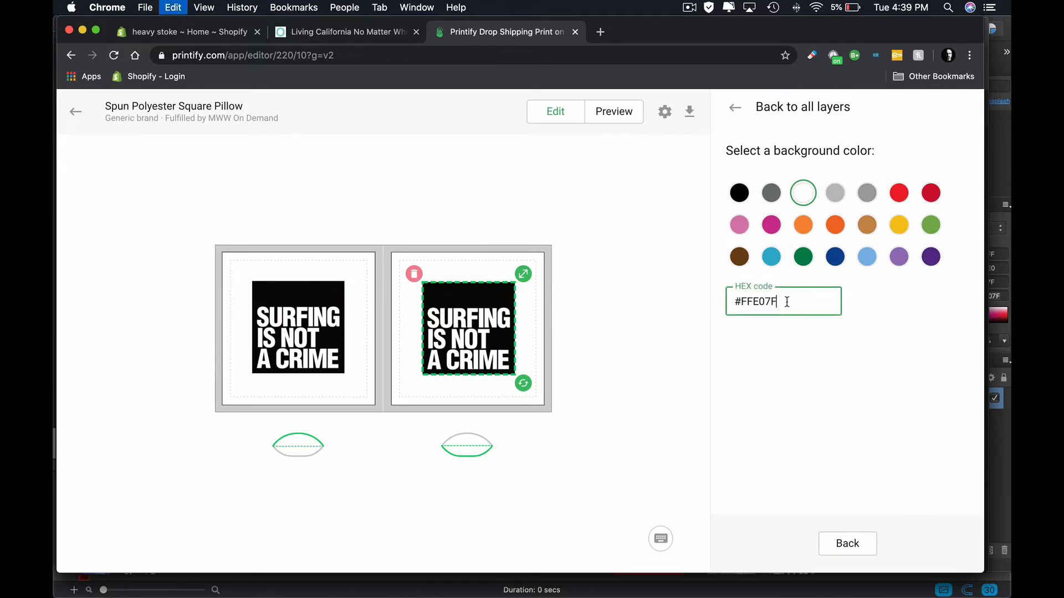
pyautogui.click(848, 542)
pyautogui.click(630, 183)
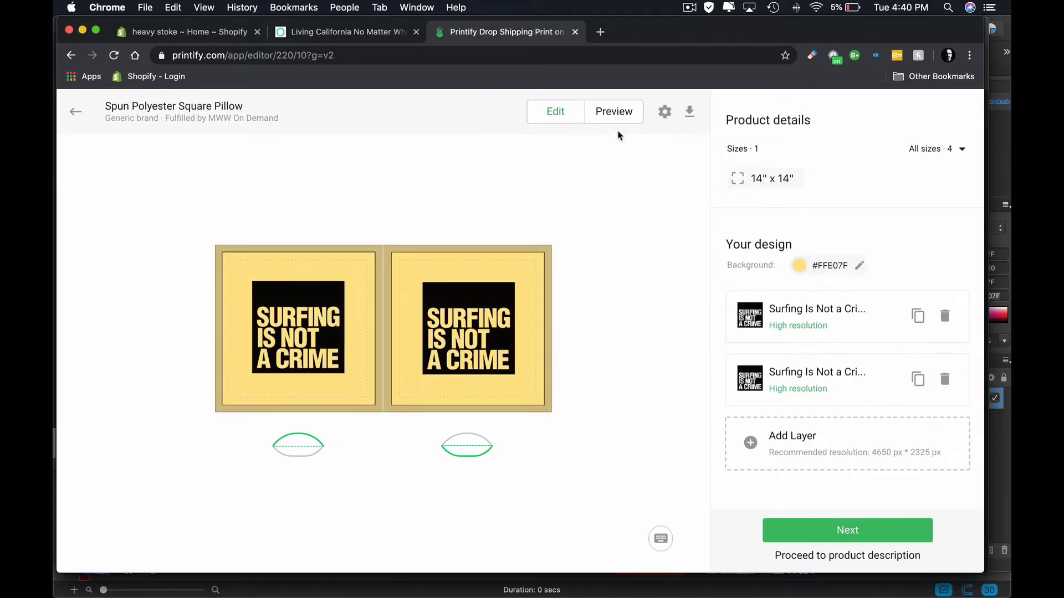
# - Preview the pillow design, then proceed through its mockups to the product description, keeping Front as the title image
pyautogui.click(614, 112)
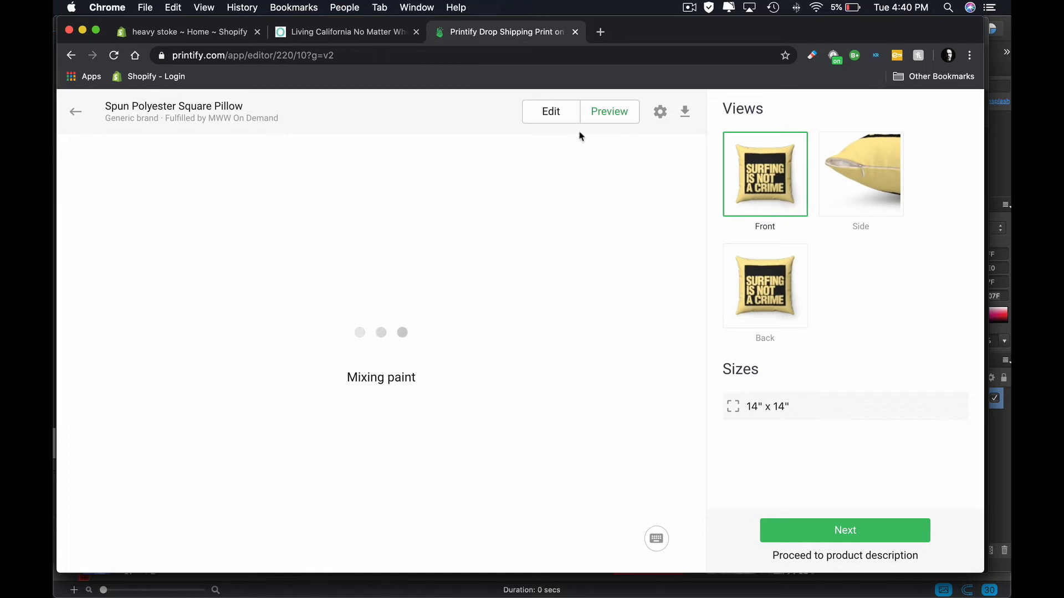
pyautogui.click(824, 542)
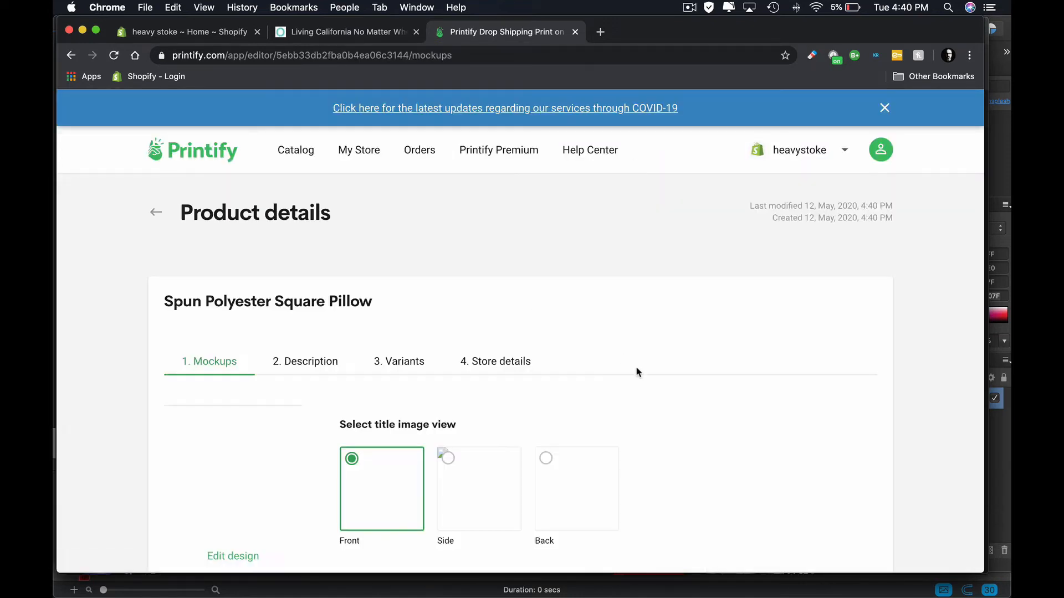
pyautogui.scroll(-3, 637, 372)
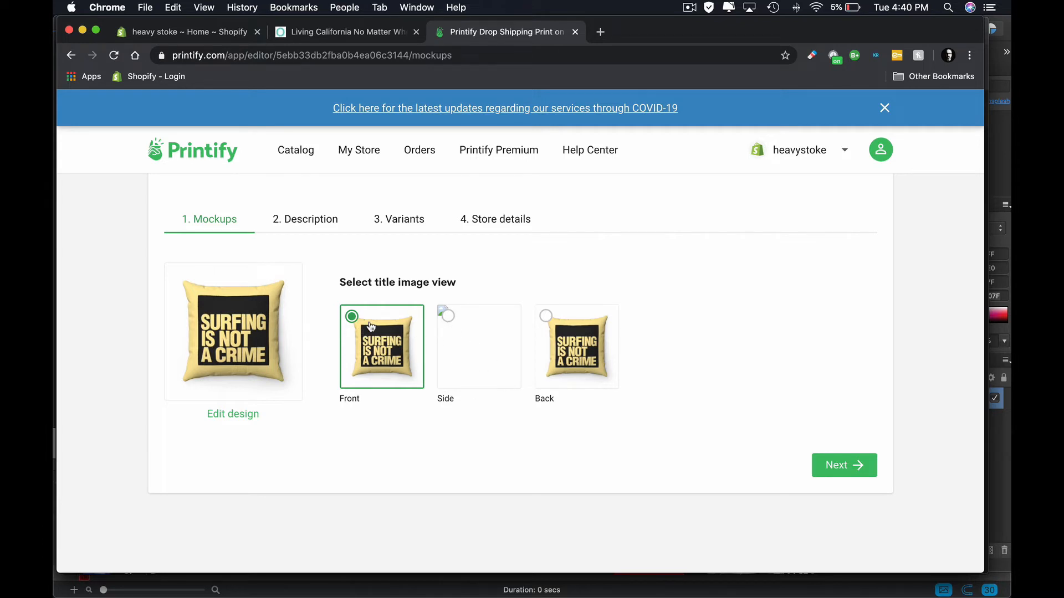
pyautogui.click(832, 466)
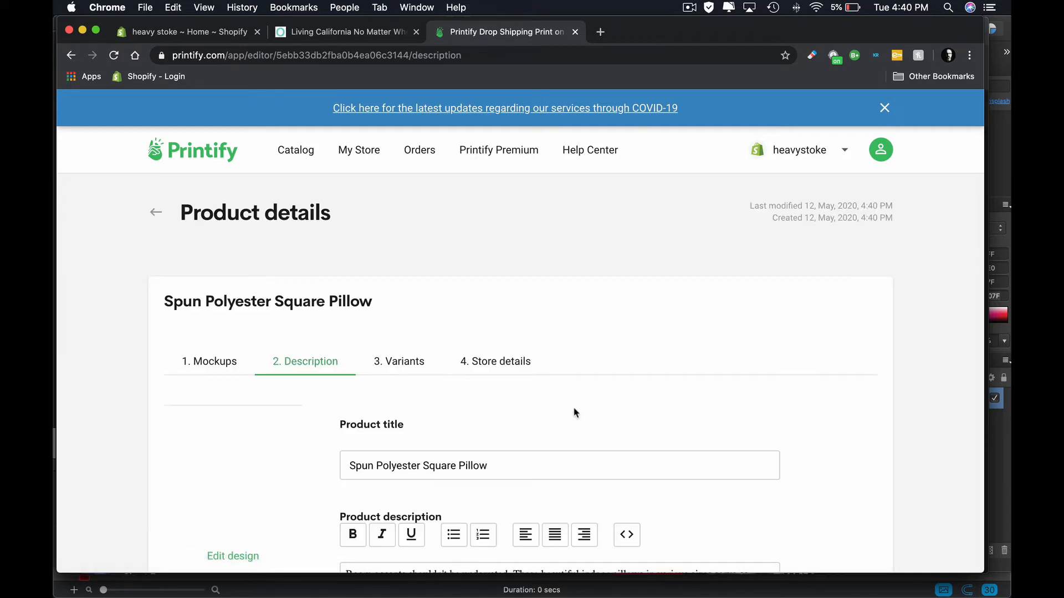
# - Change the product title to "Surfing is Not a Crime Square Pillow"
pyautogui.scroll(-2, 566, 406)
pyautogui.click(402, 367)
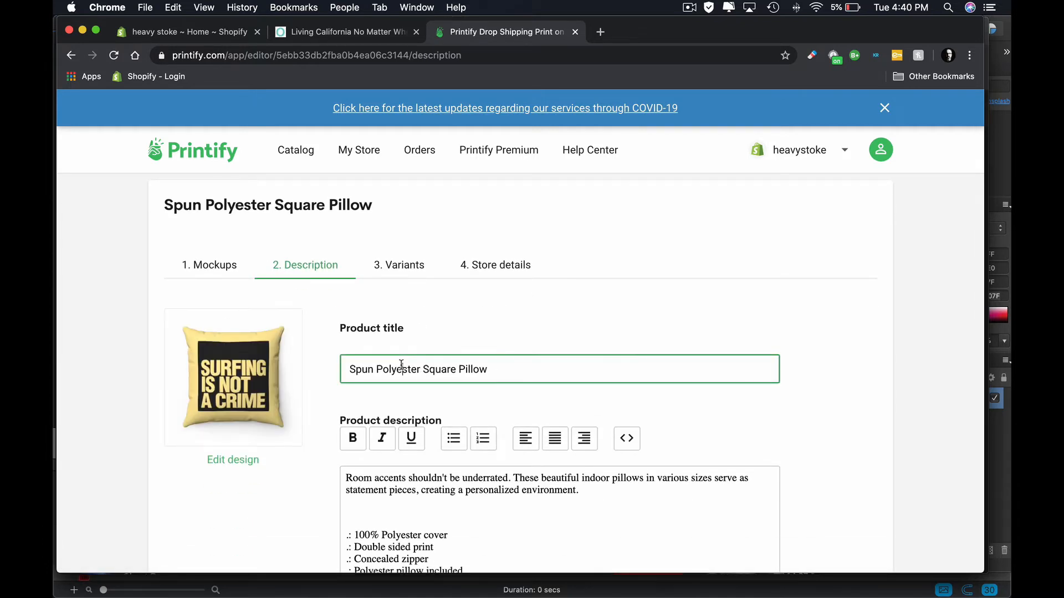
pyautogui.tripleClick(397, 367)
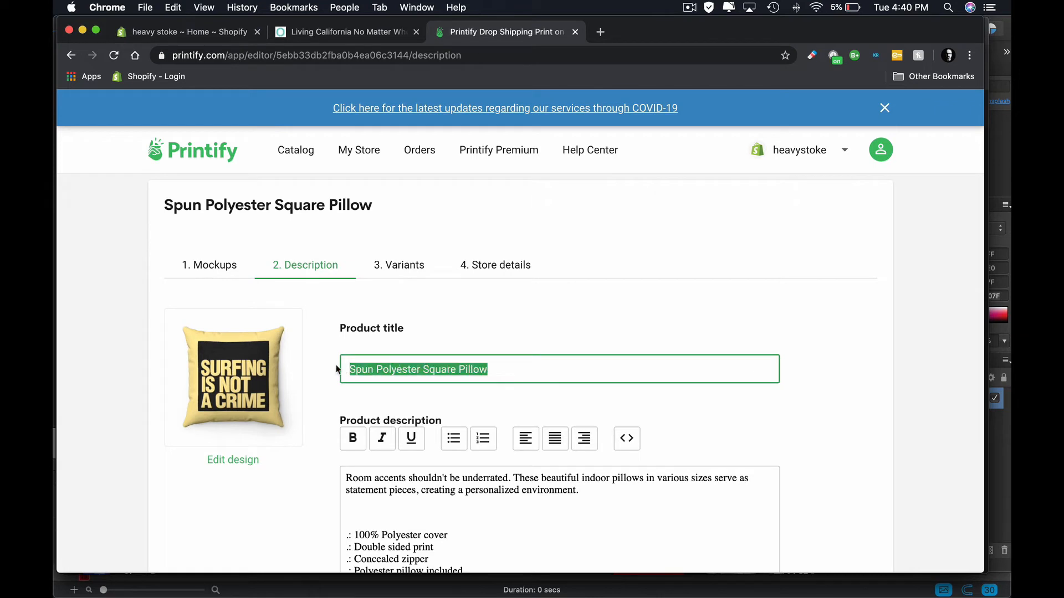
pyautogui.doubleClick(398, 367)
pyautogui.moveTo(398, 367); pyautogui.dragTo(331, 371)
pyautogui.write('Sur')
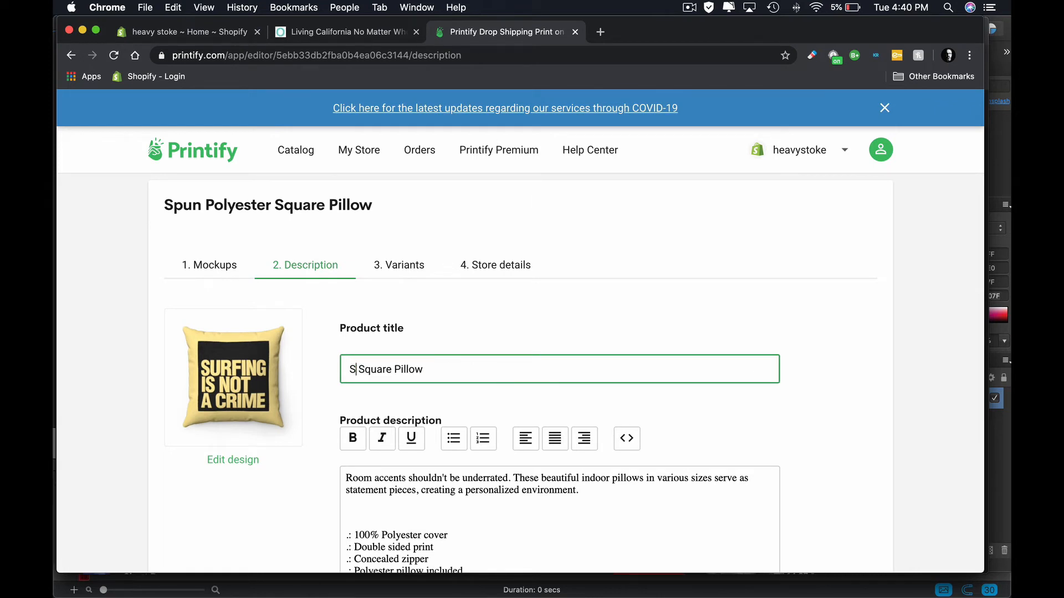
pyautogui.write('fing is Not ')
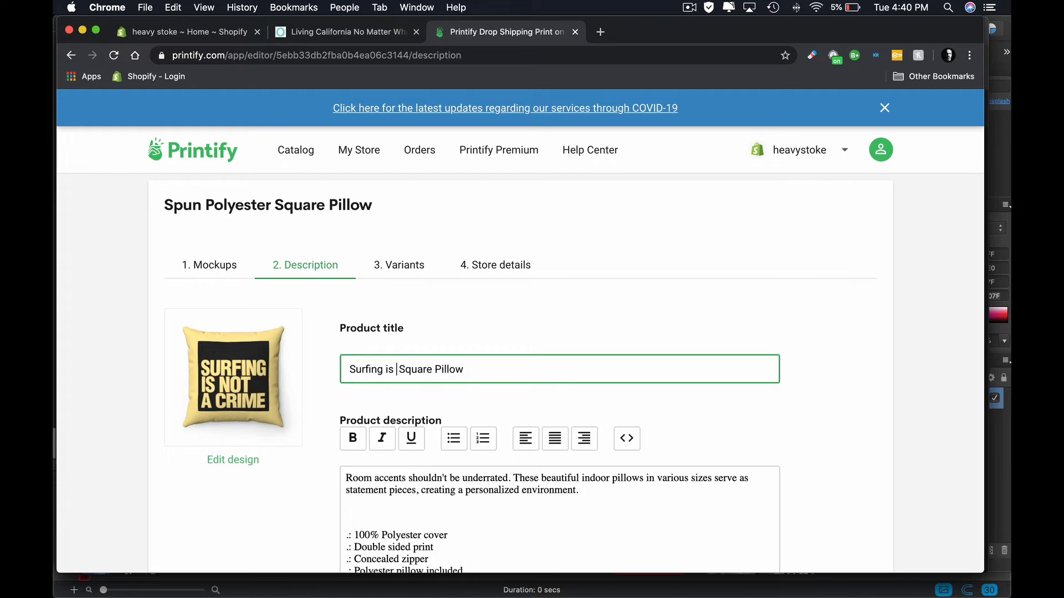
pyautogui.write('a ')
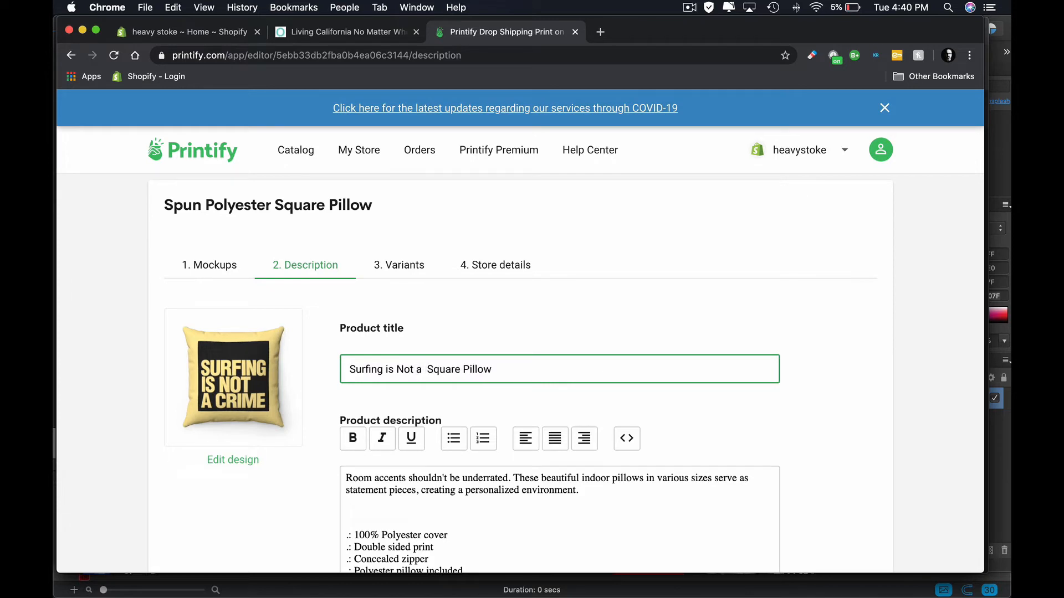
pyautogui.write('Crime')
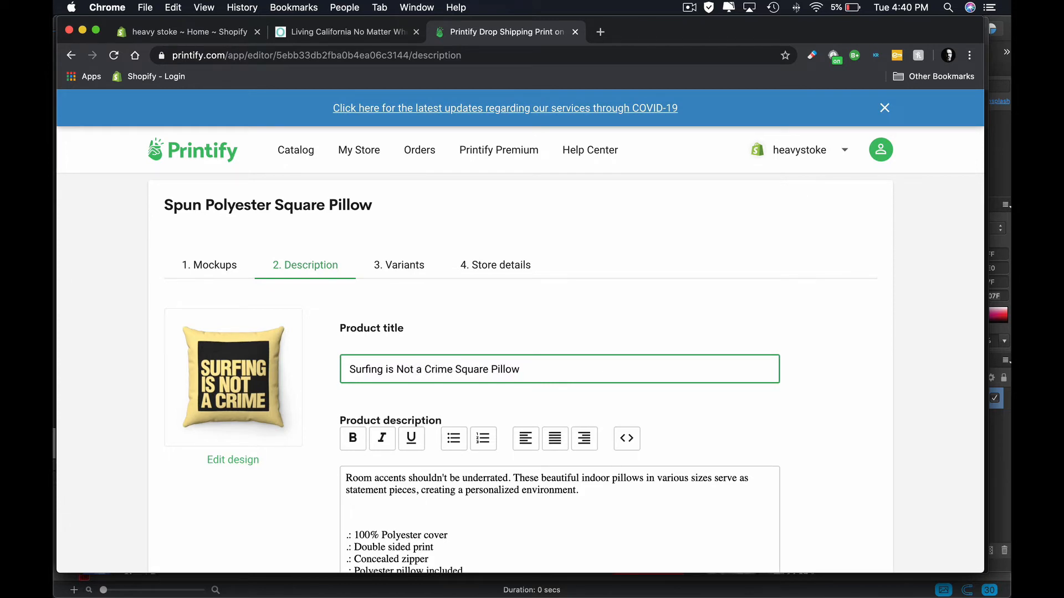
# - Review the product description and remove the Pillows & Covers and All Over Print tags
pyautogui.scroll(-5, 619, 496)
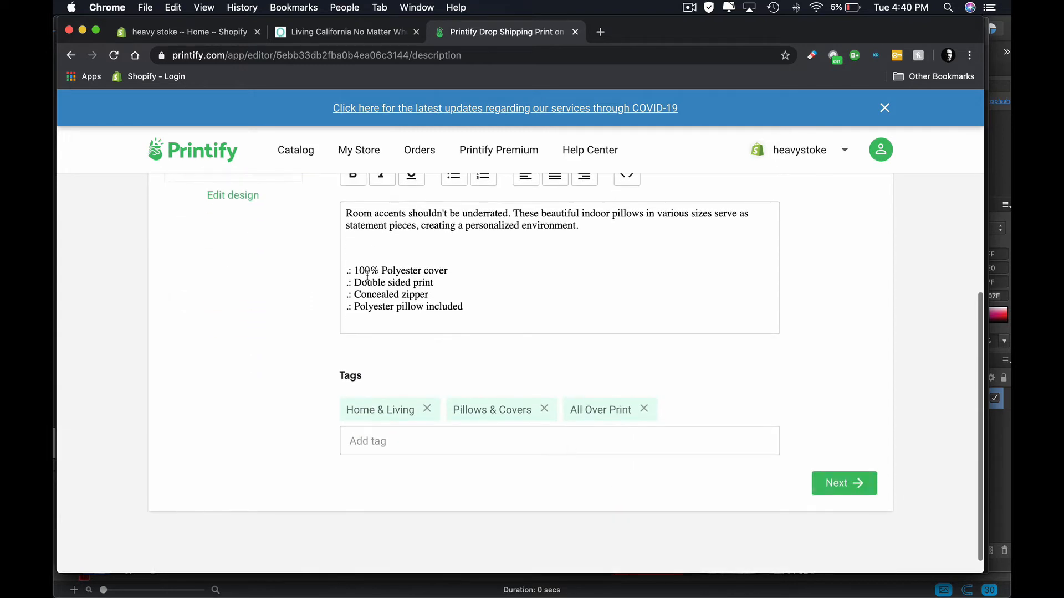
pyautogui.scroll(2, 432, 261)
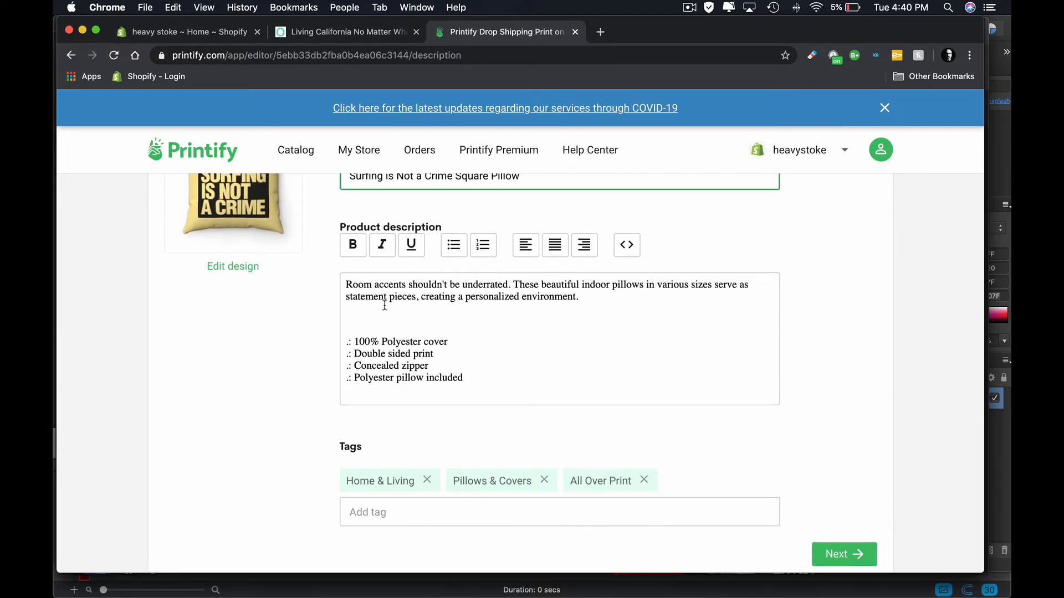
pyautogui.scroll(-1, 410, 343)
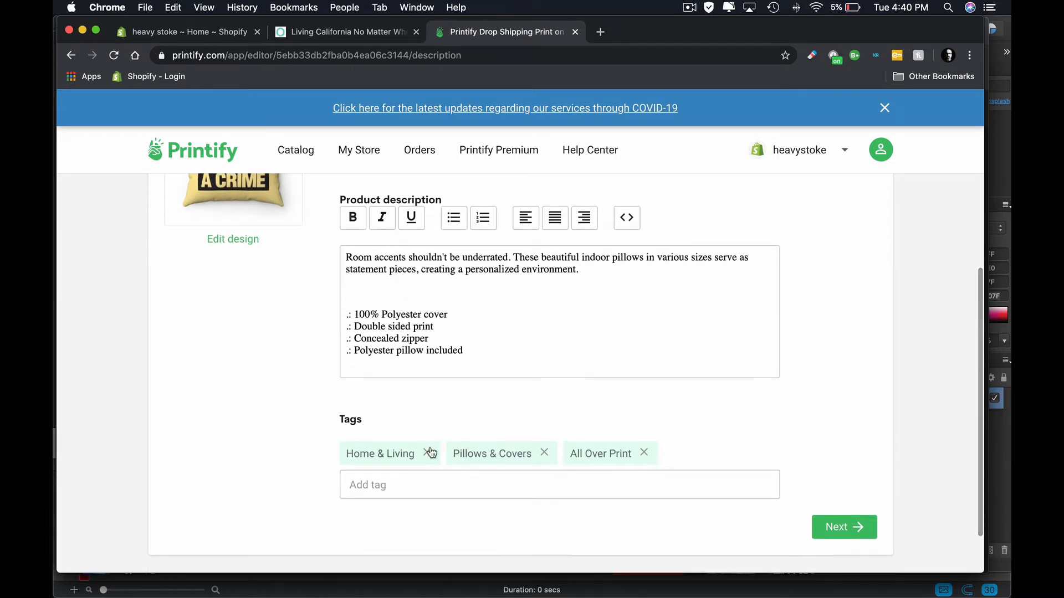
pyautogui.click(544, 452)
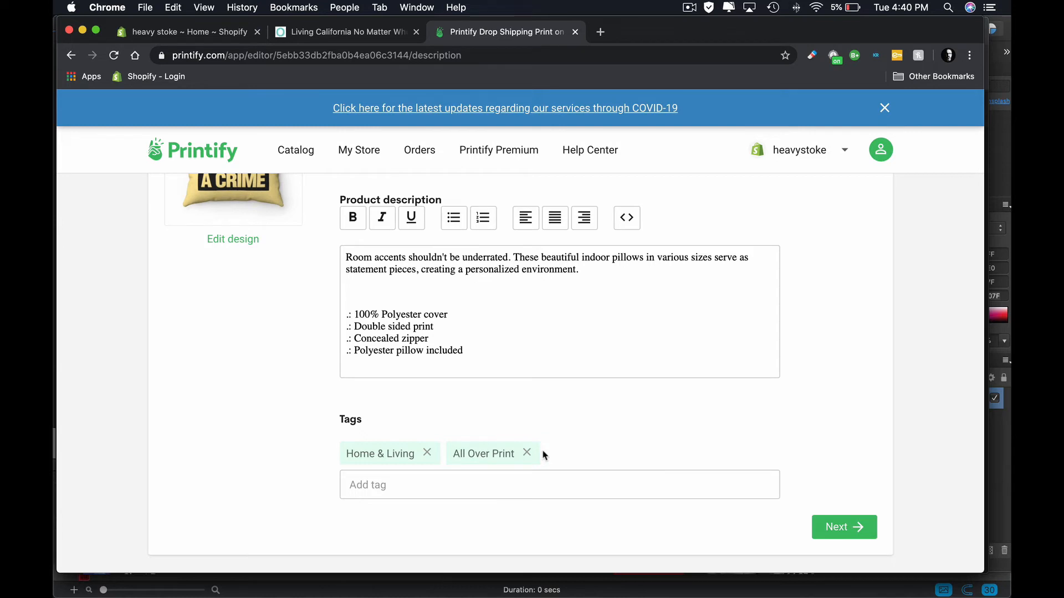
pyautogui.click(531, 453)
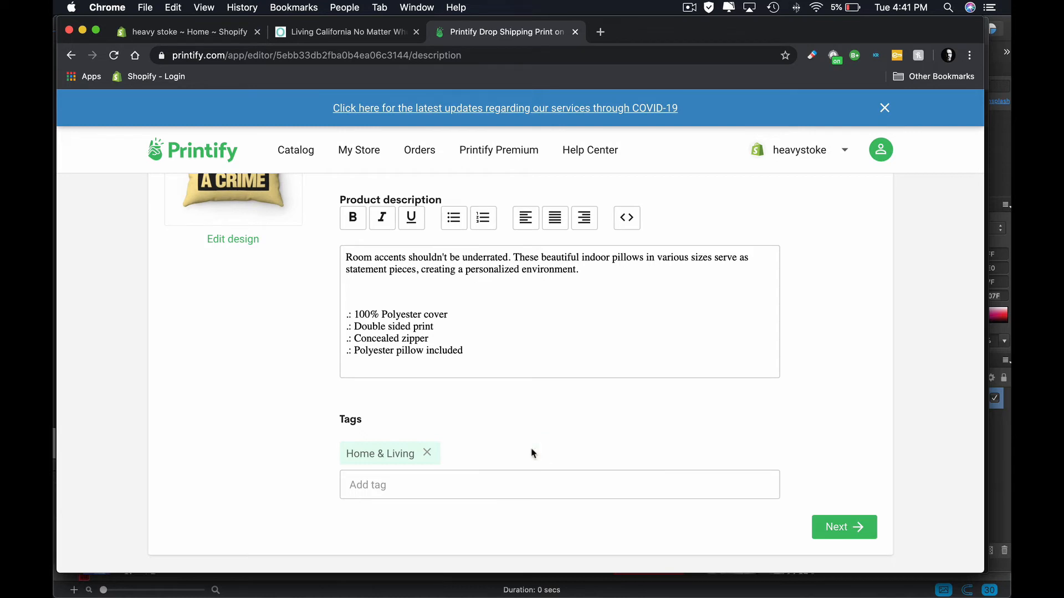
# - Add the tags Pillows and Surfing and proceed to the variants
pyautogui.click(510, 477)
pyautogui.write('Pillows')
pyautogui.press('Return')
pyautogui.write('Surfing')
pyautogui.press('Return')
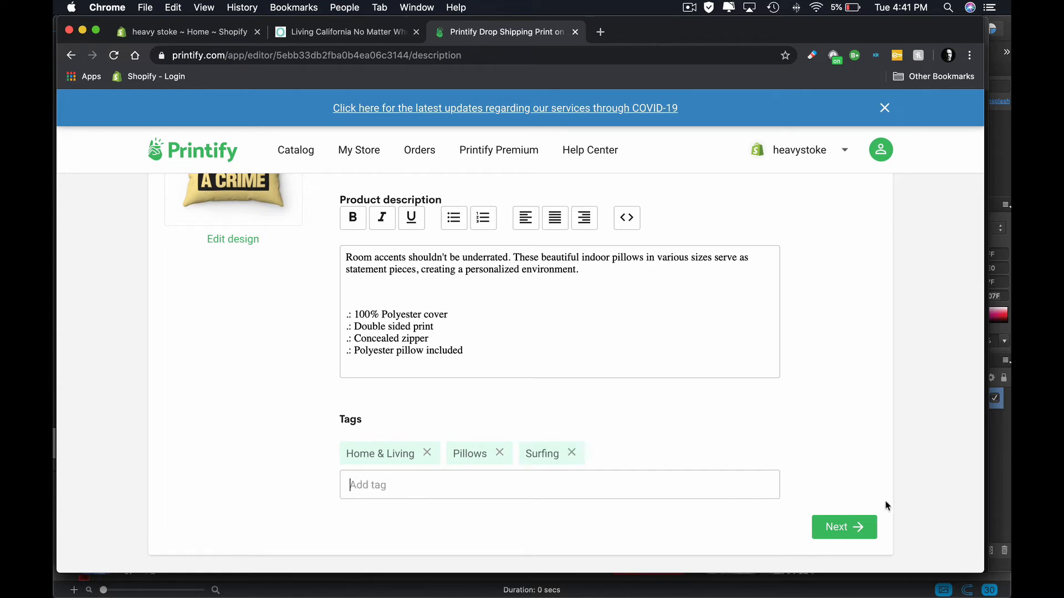
pyautogui.click(845, 530)
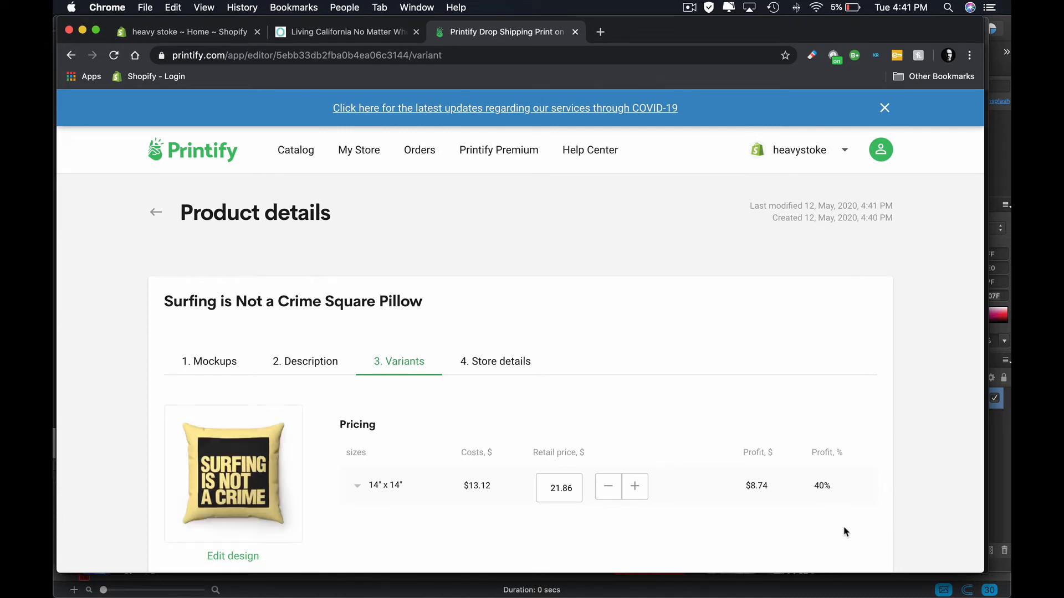
# - Set the retail price of the 14" x 14" pillow to 40 and proceed to the store details
pyautogui.scroll(-3, 844, 531)
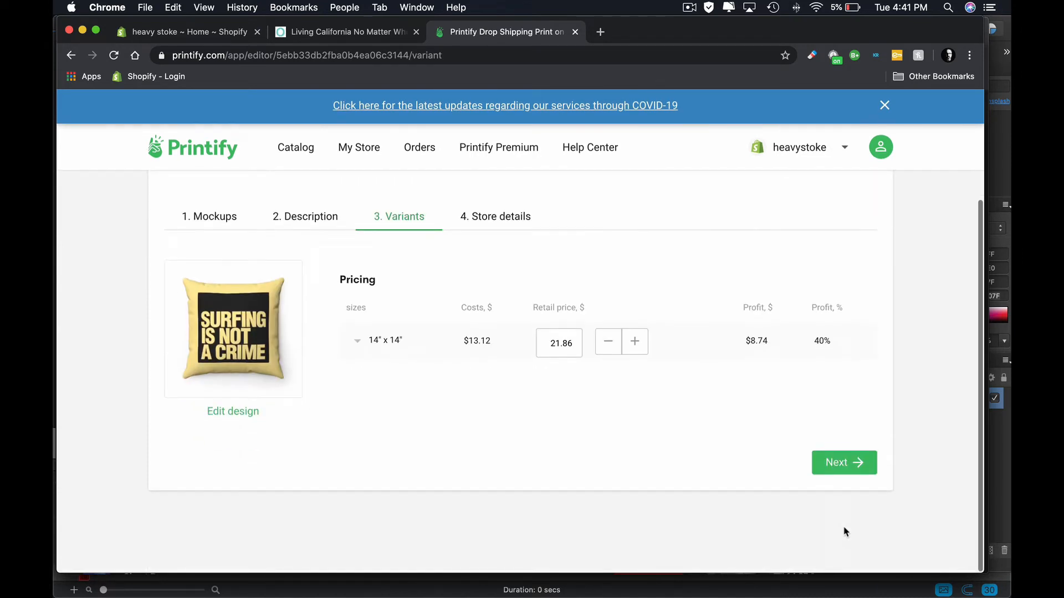
pyautogui.click(554, 343)
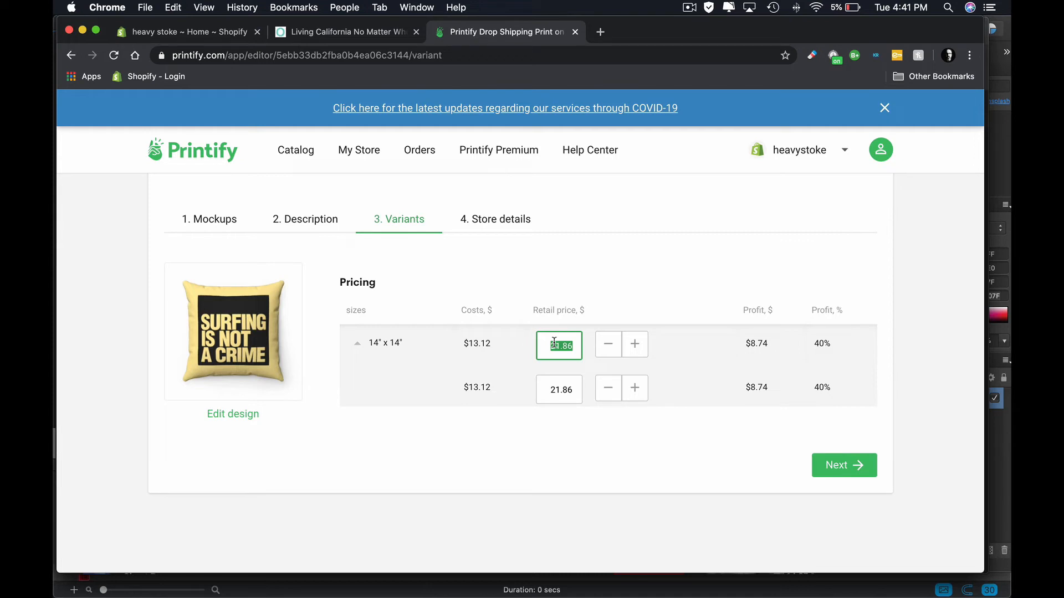
pyautogui.write('40')
pyautogui.press('Return')
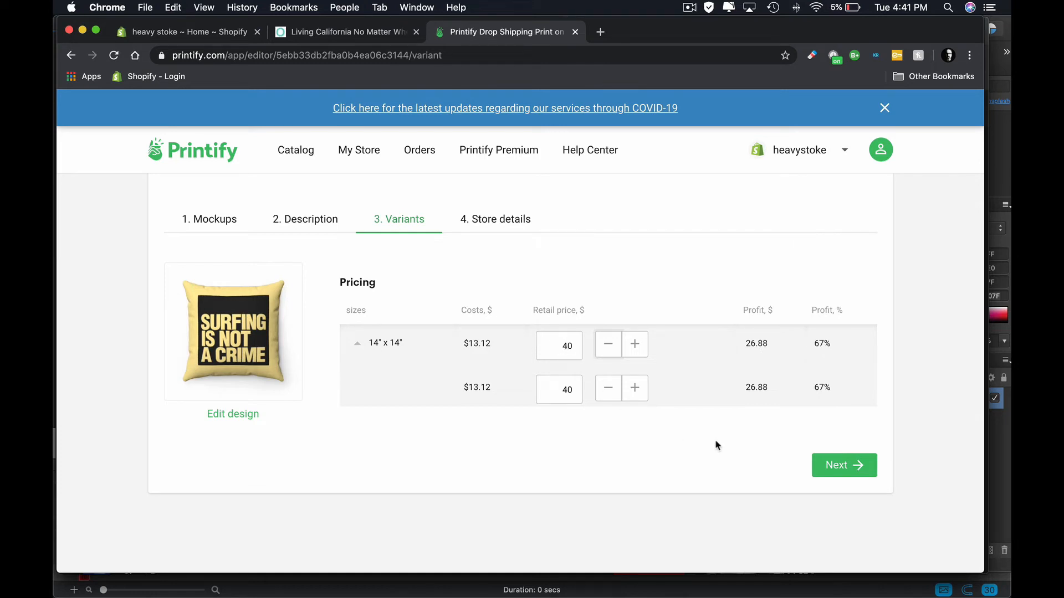
pyautogui.click(841, 474)
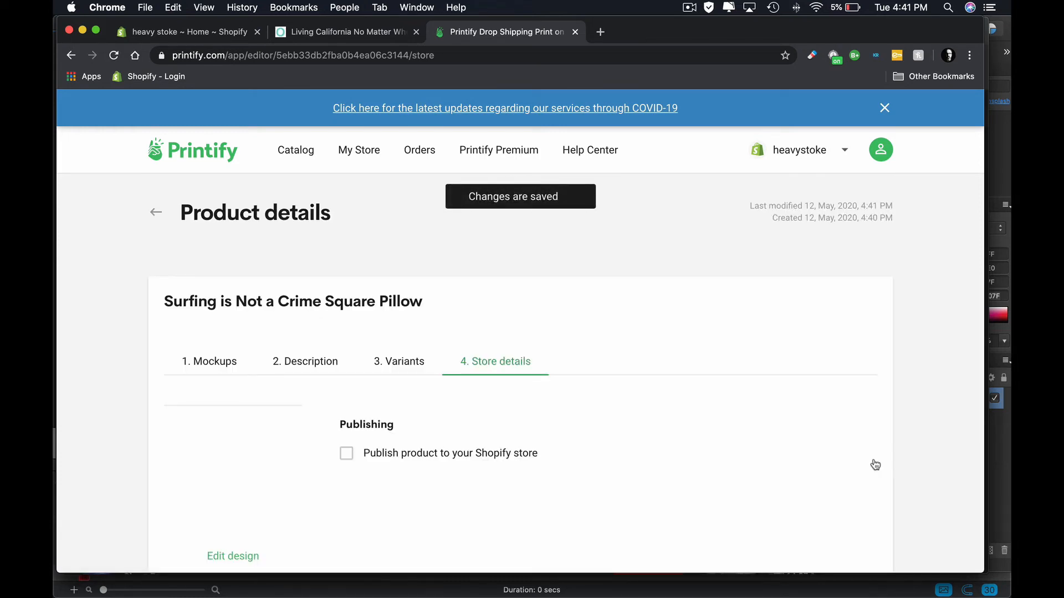
# - Publish the pillow to the Shopify store in the Home page collection, without hiding it in the store
pyautogui.scroll(-2, 361, 388)
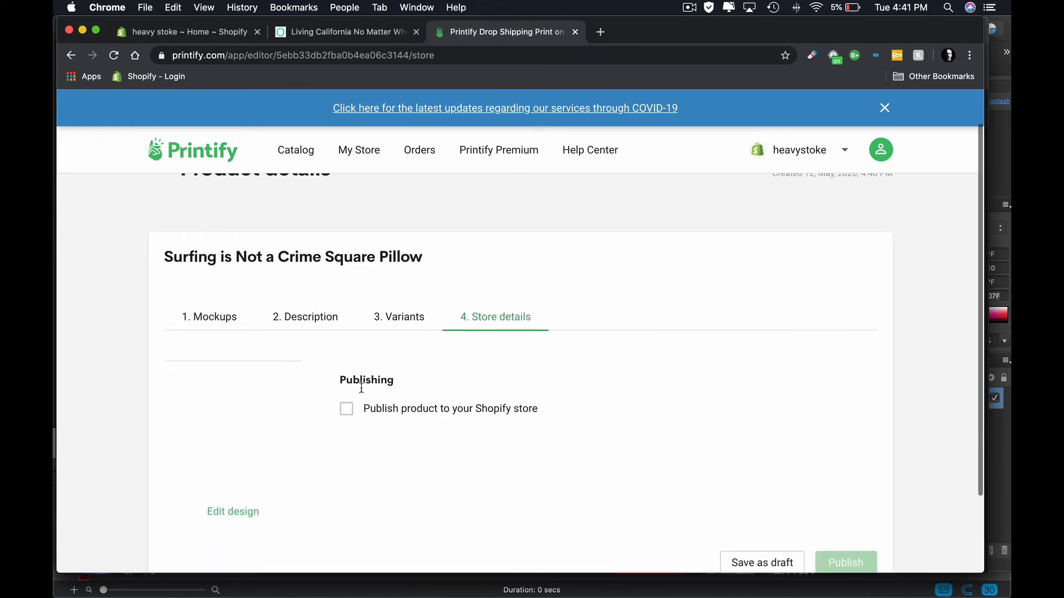
pyautogui.click(346, 409)
pyautogui.scroll(-2, 482, 337)
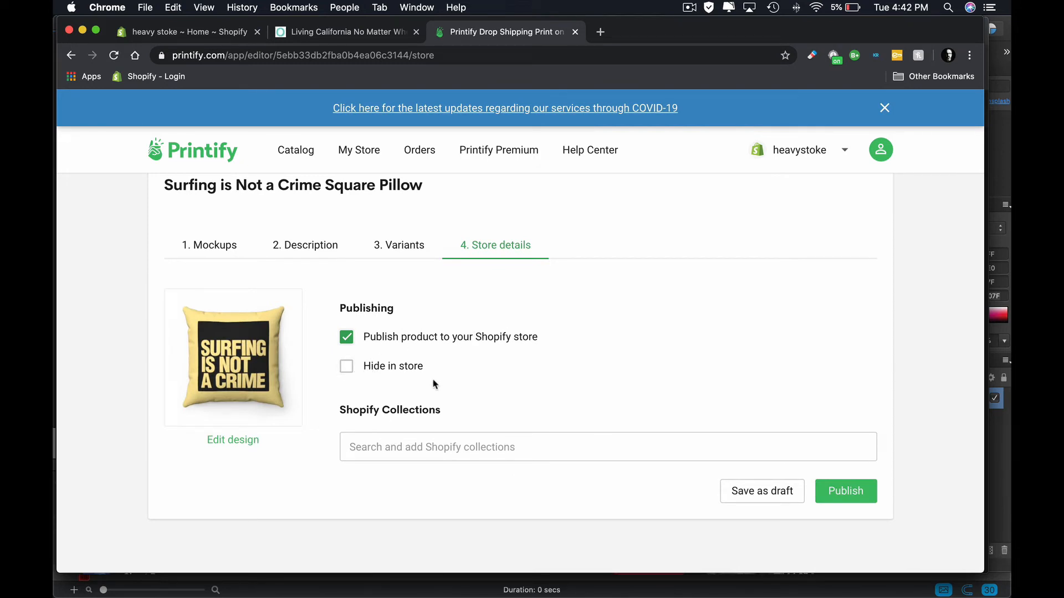
pyautogui.click(418, 447)
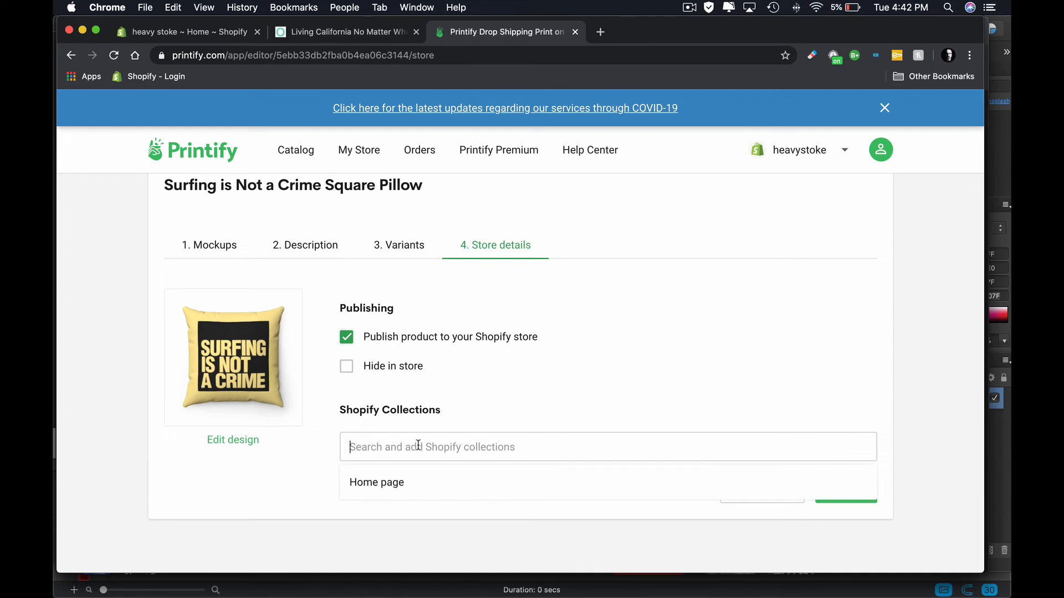
pyautogui.click(390, 483)
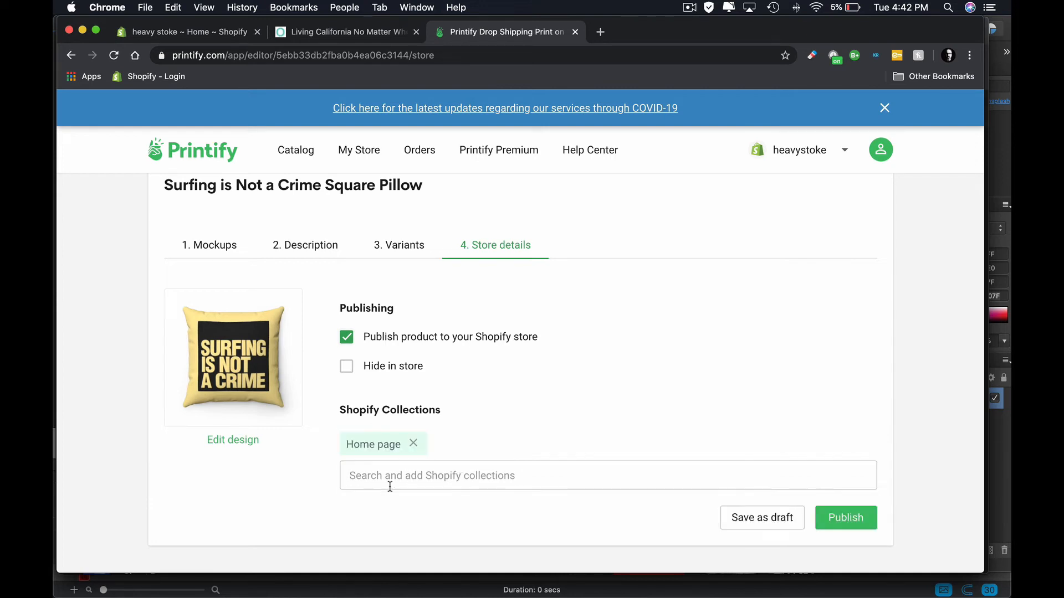
pyautogui.click(860, 517)
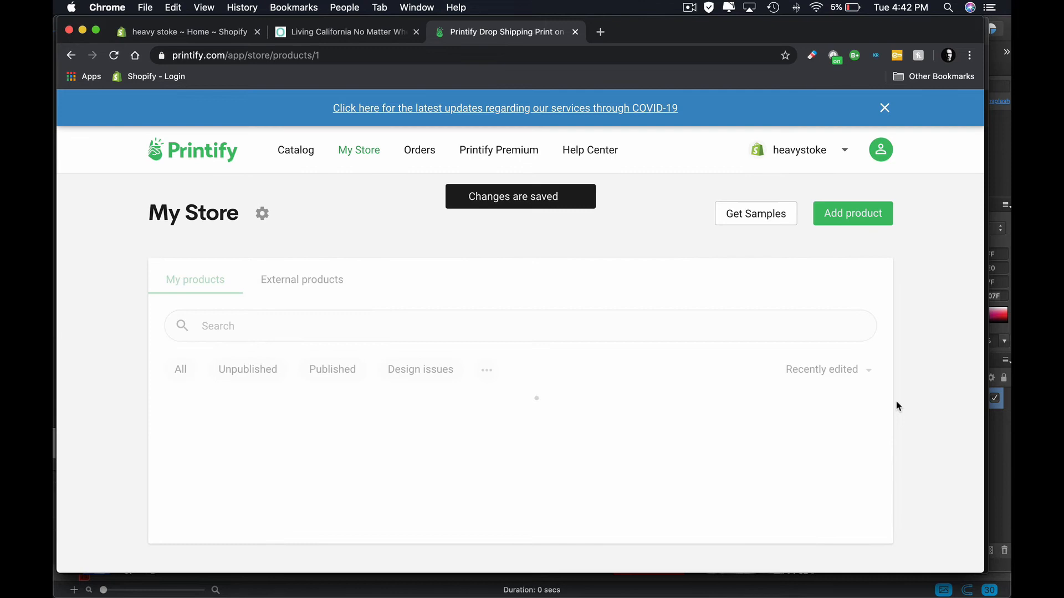
# - Delete the unpublished Spun Polyester Square Pillow from the My Store product list
pyautogui.scroll(-3, 898, 407)
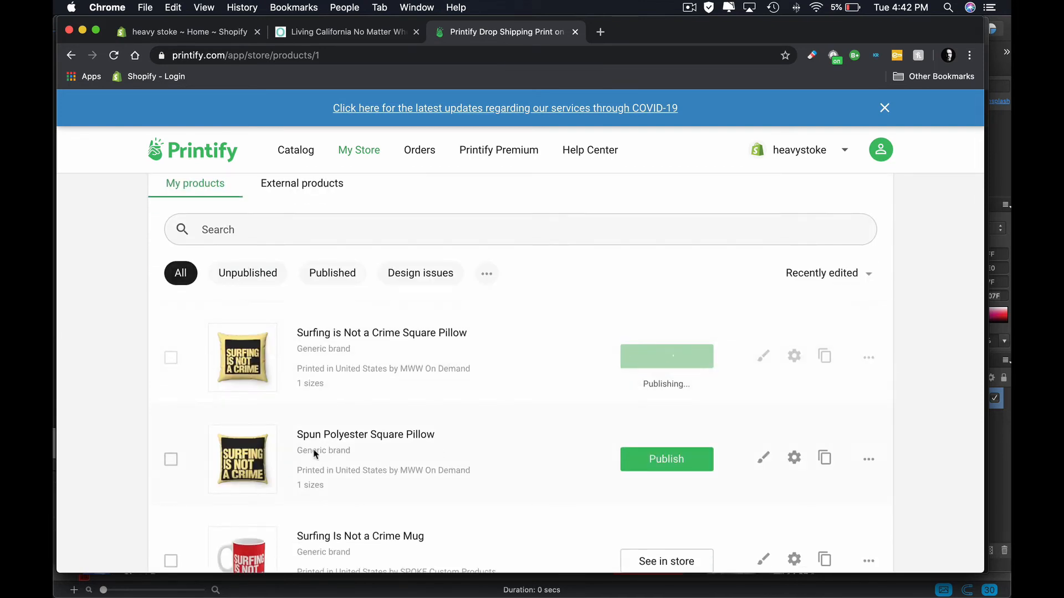
pyautogui.click(794, 457)
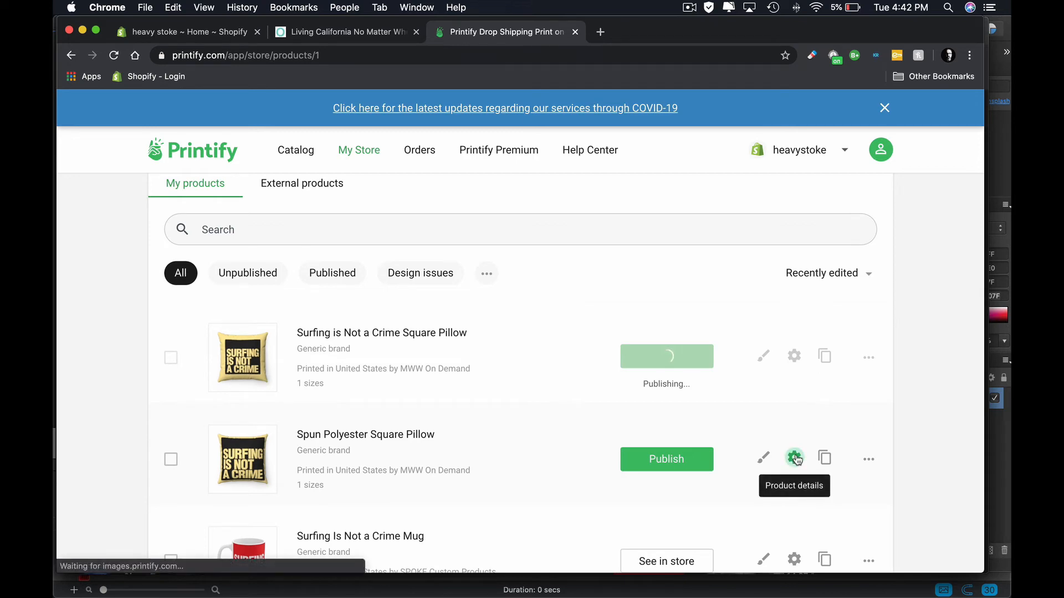
pyautogui.scroll(-2, 634, 379)
pyautogui.hscroll(-5, 634, 375)
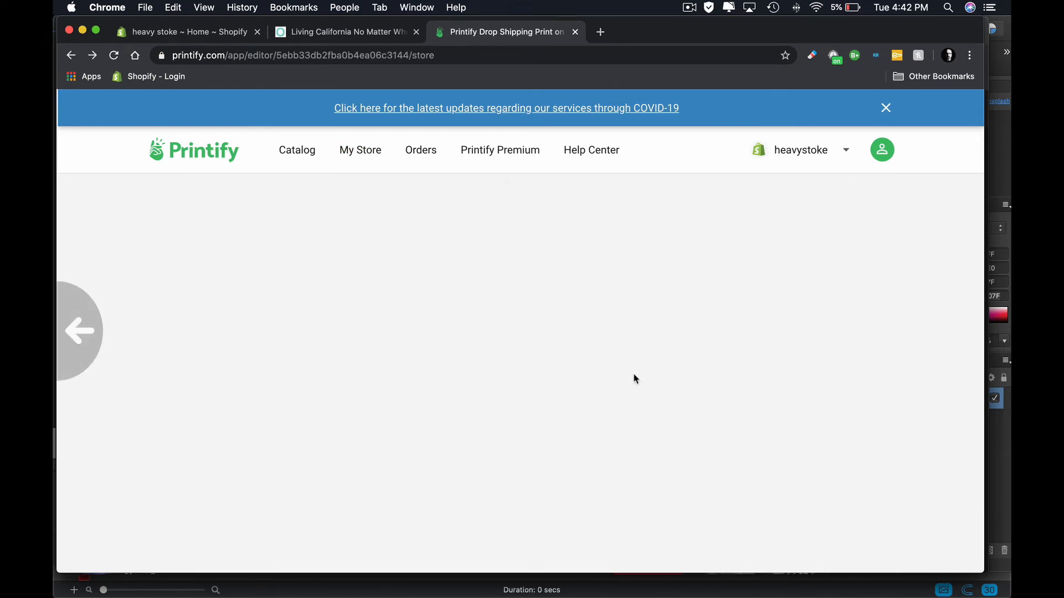
pyautogui.click(864, 363)
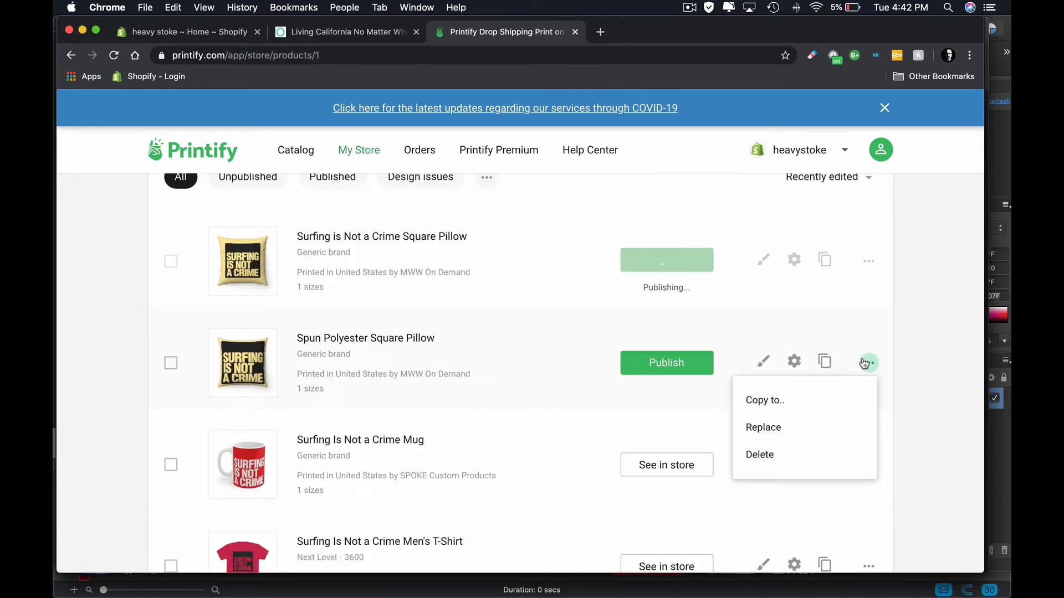
pyautogui.click(770, 455)
pyautogui.click(601, 227)
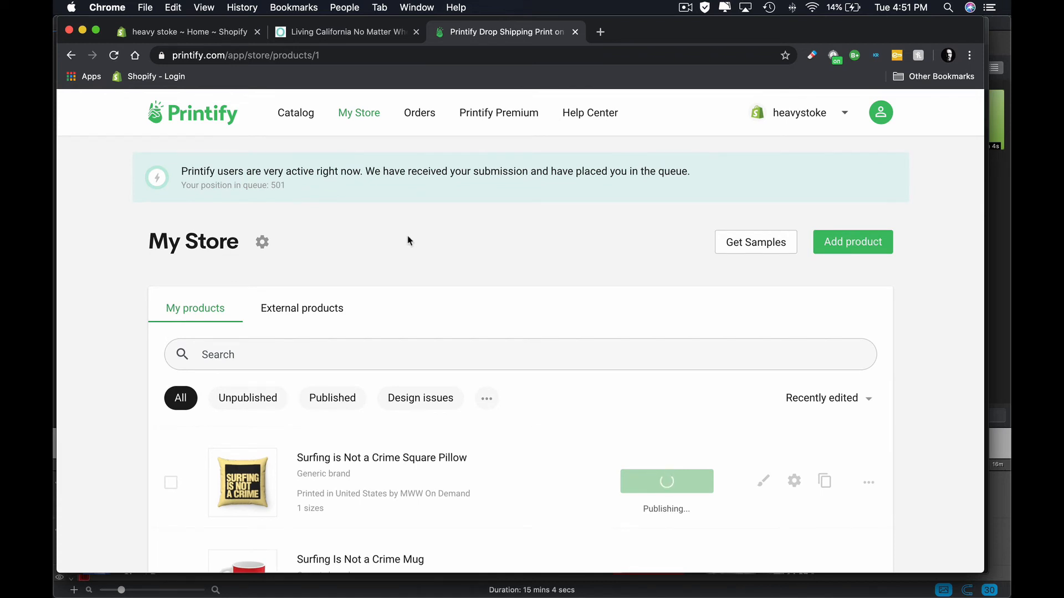
# - Check the publishing status of the Surfing is Not a Crime Square Pillow in the My Store product list
pyautogui.scroll(-2, 411, 240)
pyautogui.scroll(-1, 411, 240)
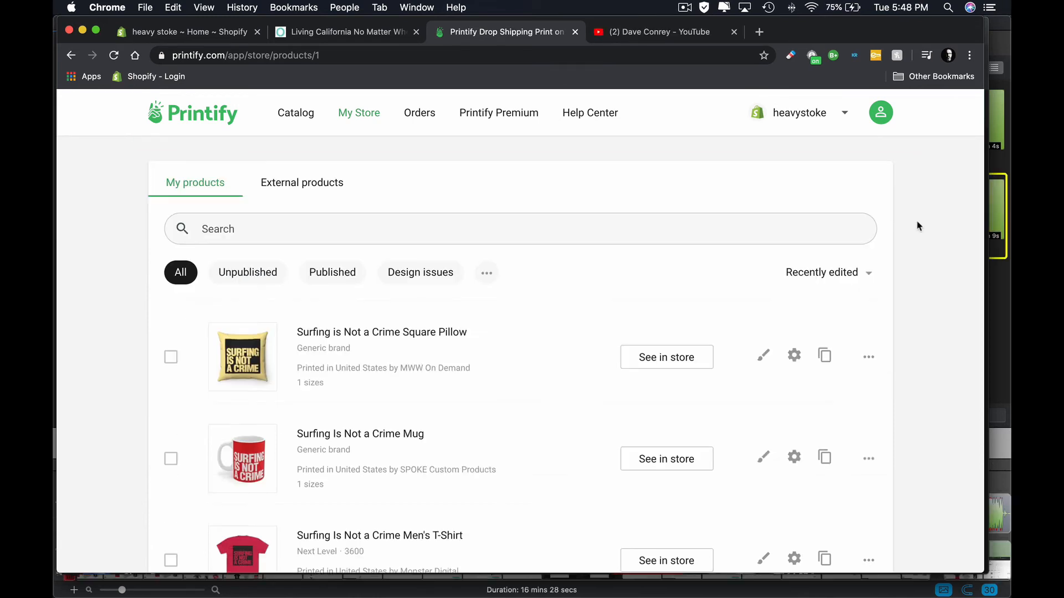
pyautogui.scroll(-3, 917, 226)
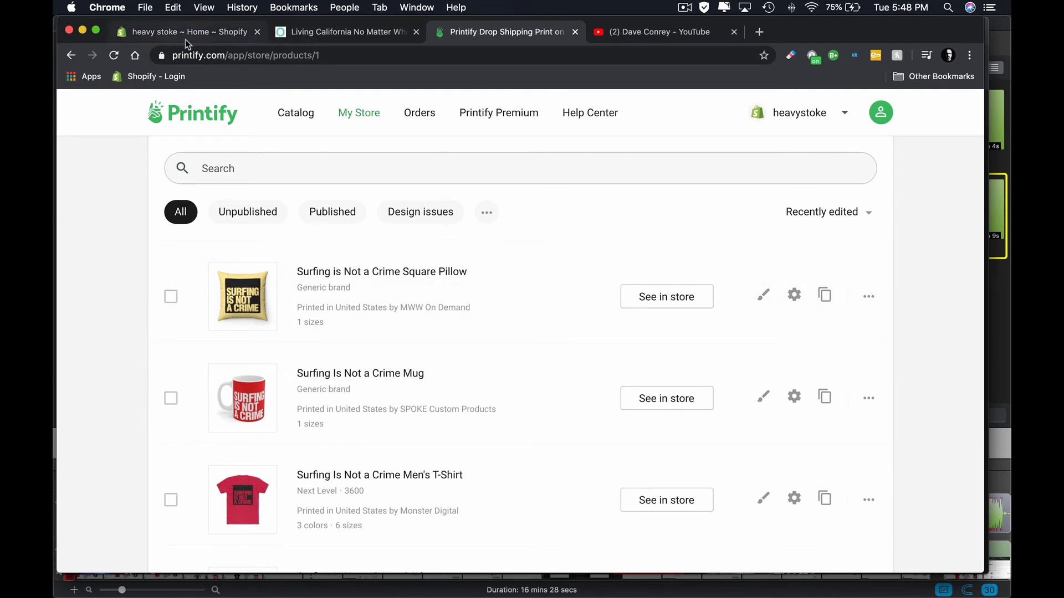
# - Switch to the heavystoke.com storefront, reload it and locate the Surfing is Not a Crime Square Pillow in the Featured Collection
pyautogui.click(274, 34)
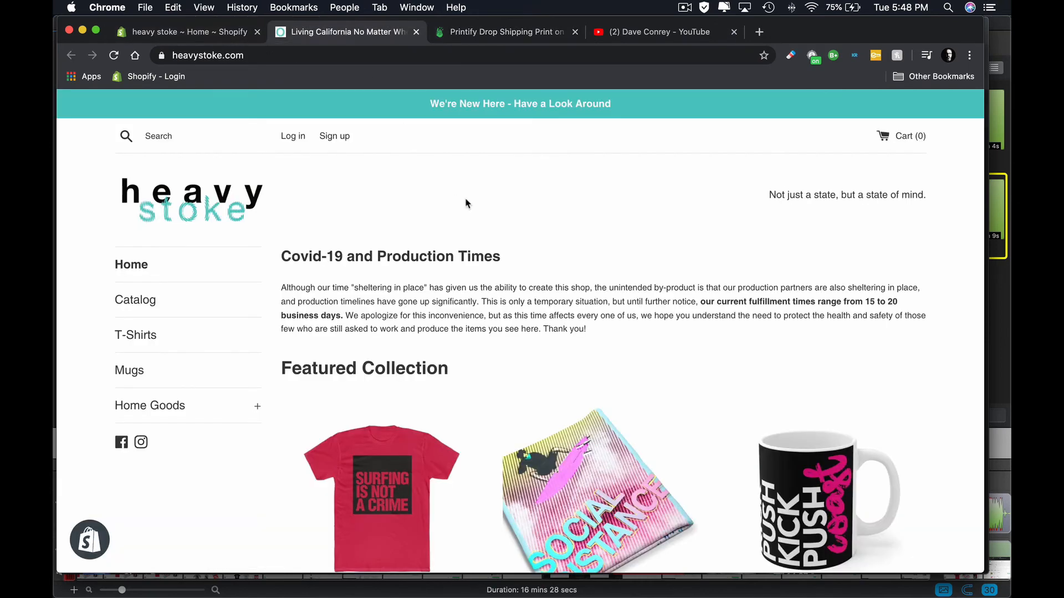
pyautogui.scroll(-5, 465, 204)
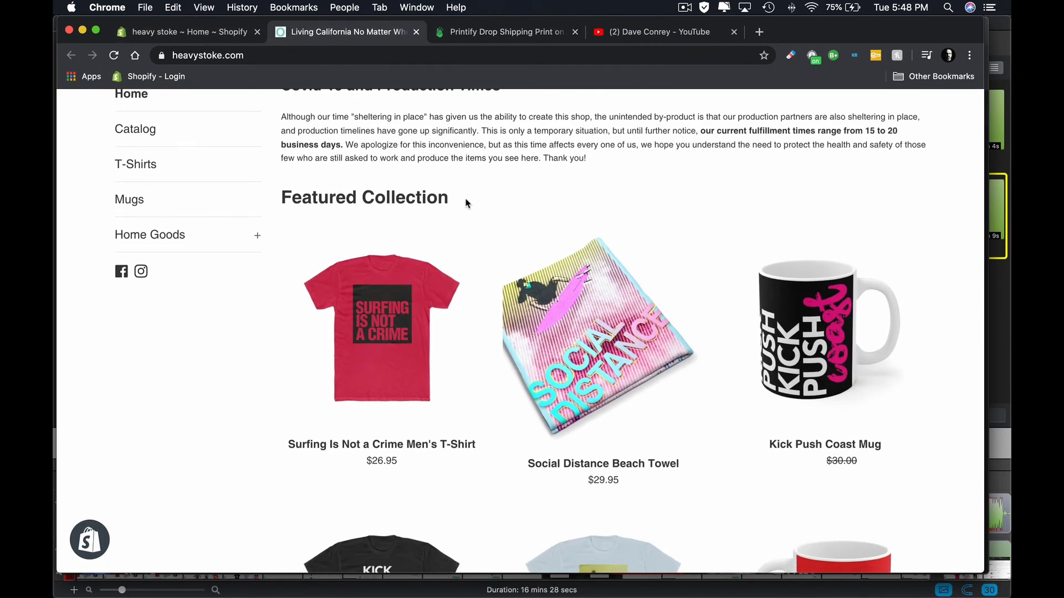
pyautogui.press('super+r')
pyautogui.scroll(-15, 518, 243)
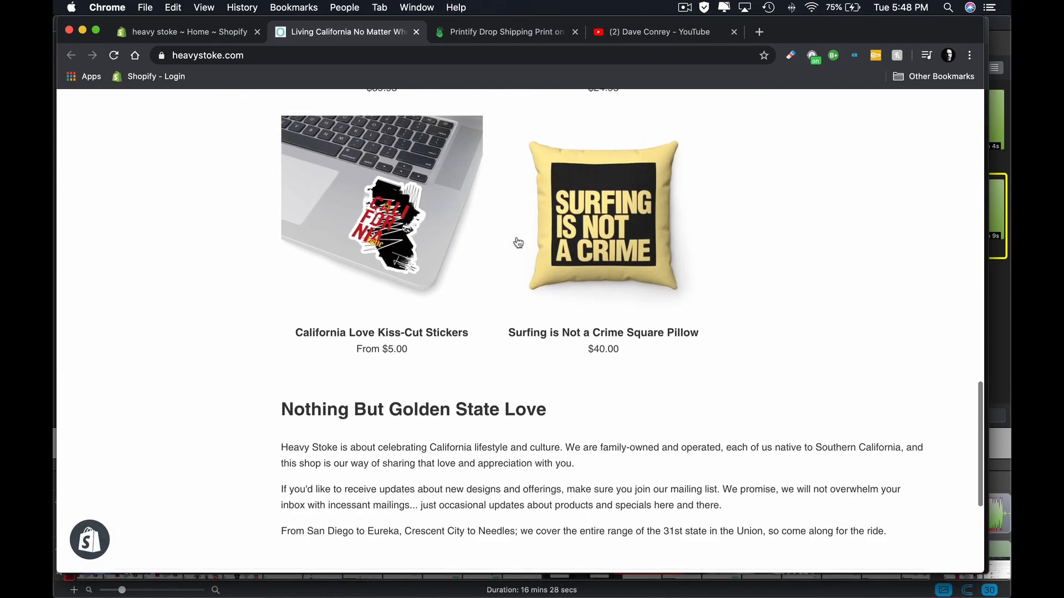
pyautogui.scroll(3, 518, 243)
pyautogui.scroll(3, 720, 277)
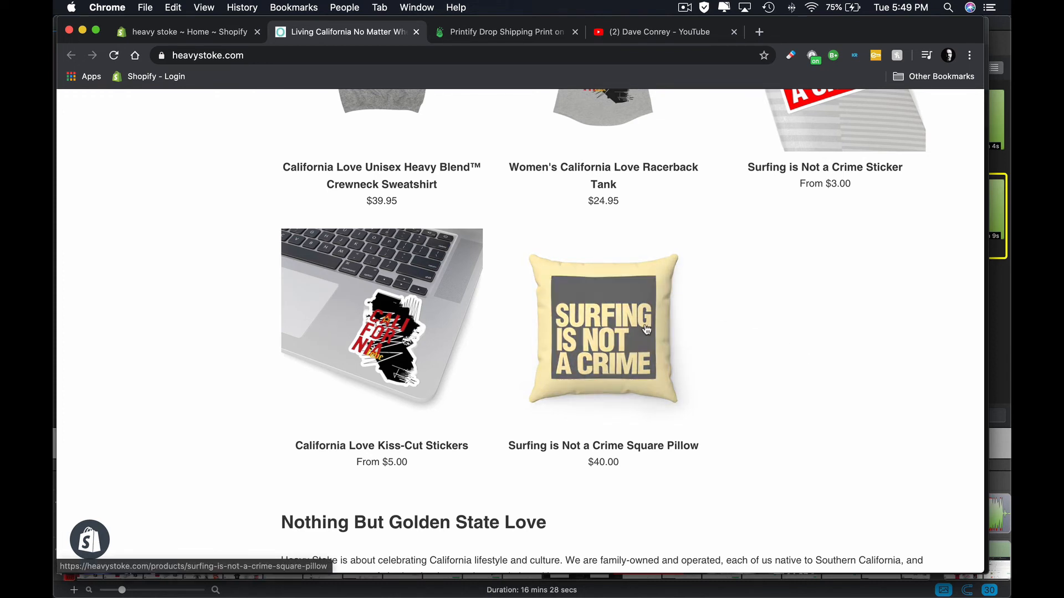
pyautogui.scroll(2, 646, 330)
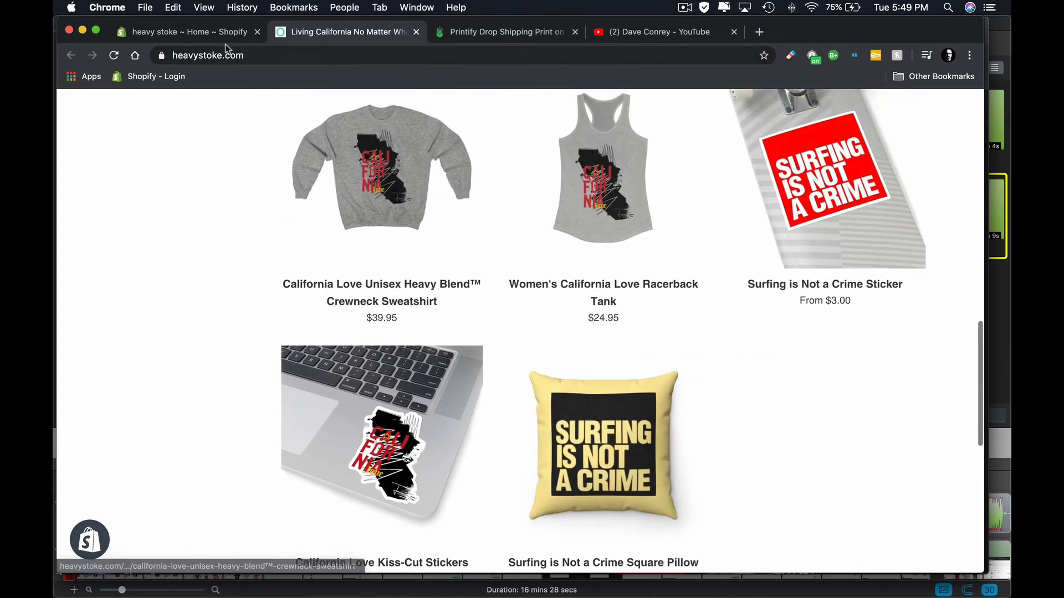
# - In the Shopify admin, open the Surfing is Not a Crime Square Pillow product and make it available on the Buy Button sales channel
pyautogui.click(209, 34)
pyautogui.click(108, 190)
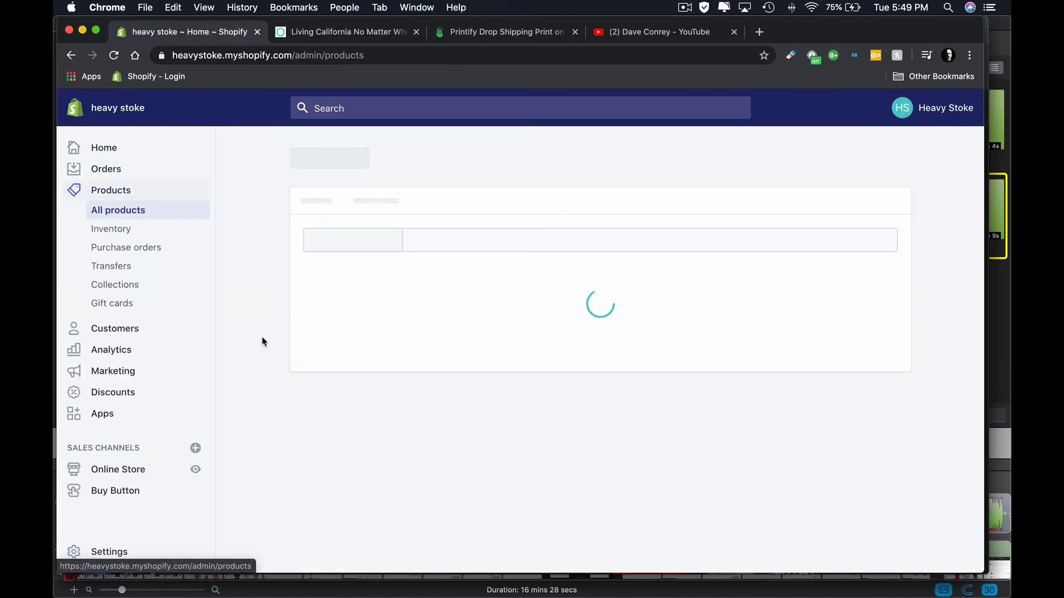
pyautogui.scroll(-8, 380, 253)
pyautogui.scroll(1, 380, 253)
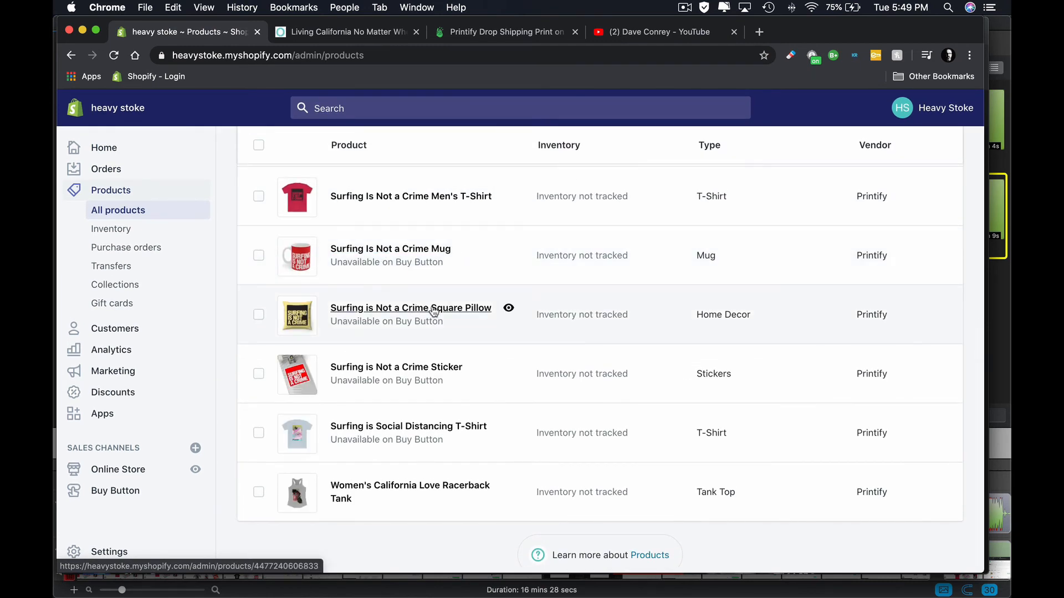
pyautogui.click(434, 310)
pyautogui.click(891, 262)
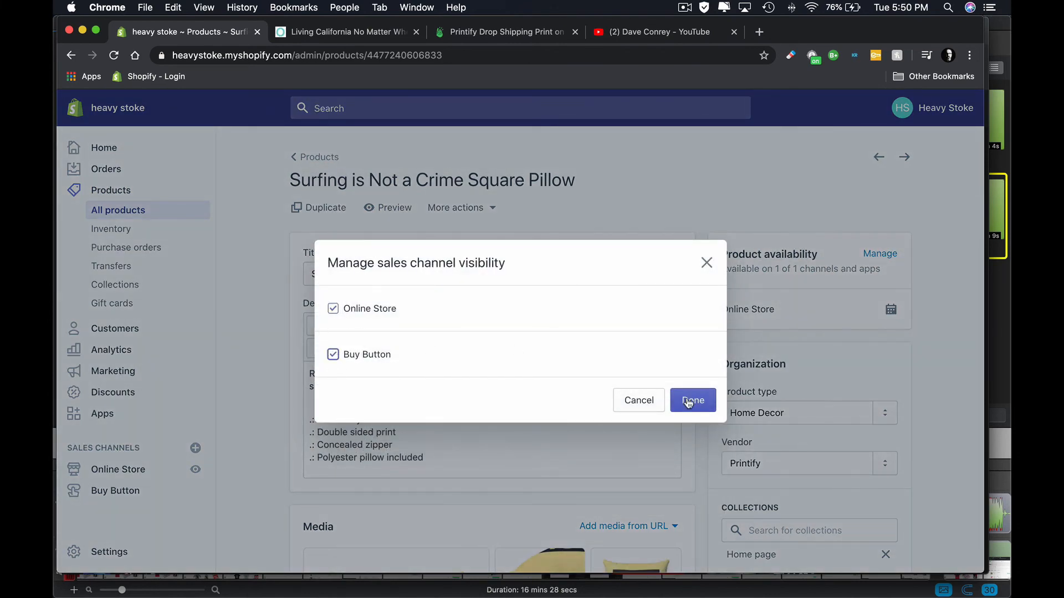
pyautogui.click(688, 401)
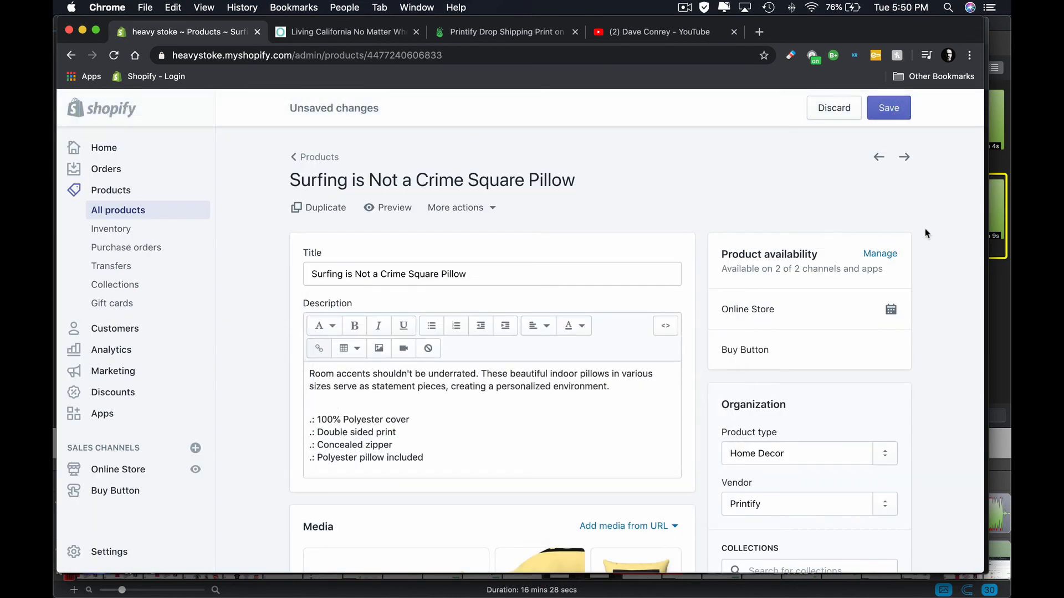
# - Review the pillow's description, media, collections, tags, variants and search engine listing on its Shopify product page
pyautogui.scroll(-5, 923, 317)
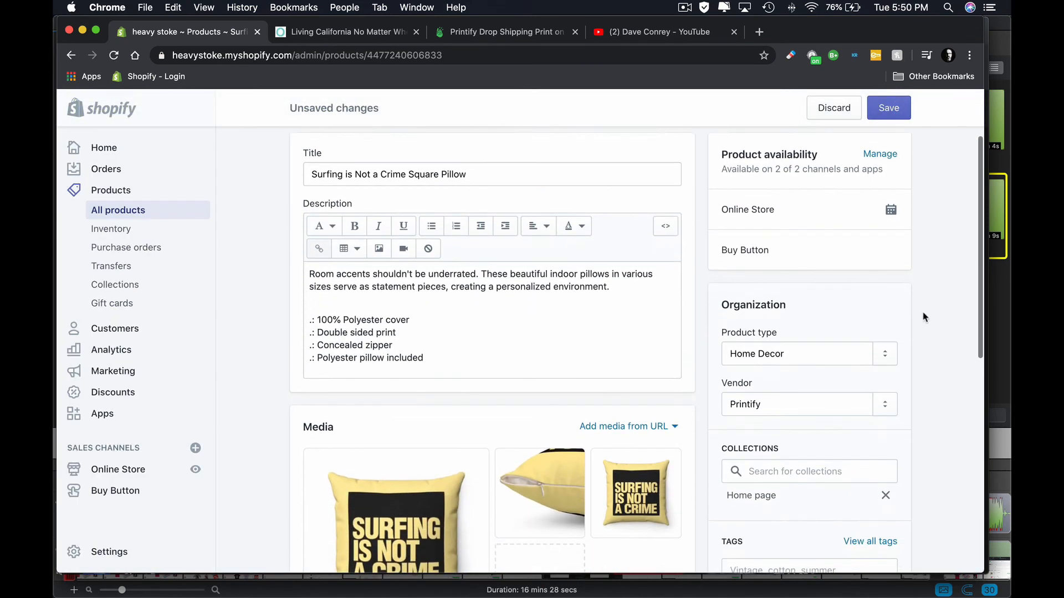
pyautogui.scroll(-3, 924, 317)
pyautogui.moveTo(660, 356)
pyautogui.scroll(-8, 665, 451)
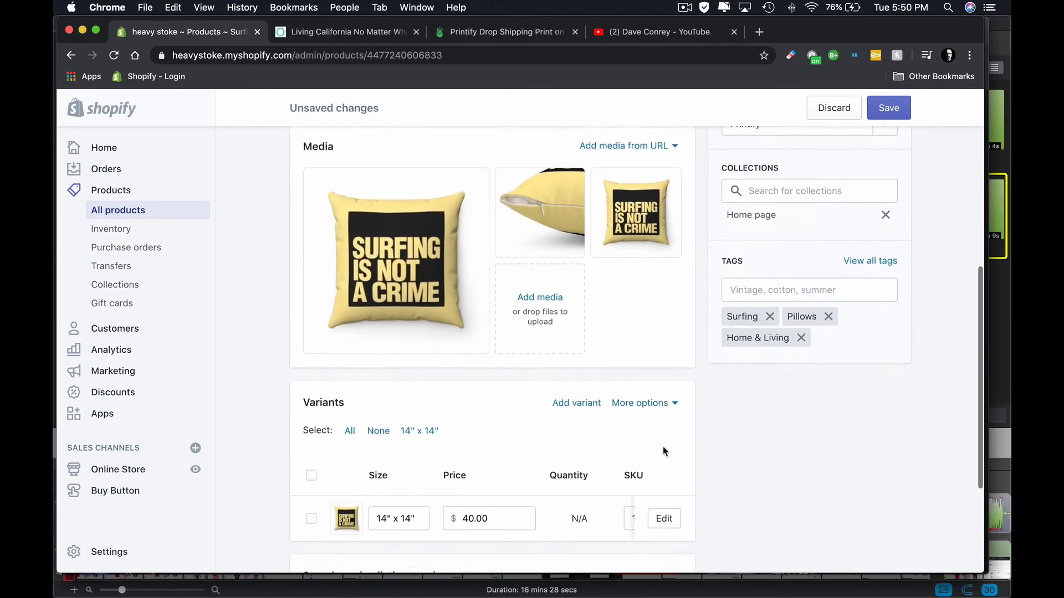
pyautogui.scroll(-4, 762, 458)
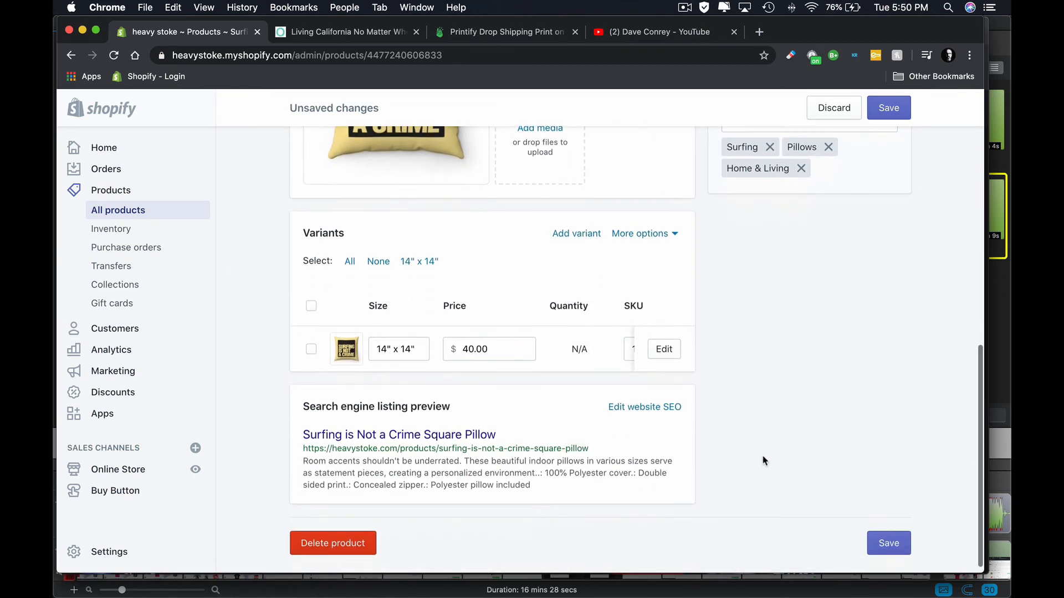
pyautogui.scroll(15, 763, 460)
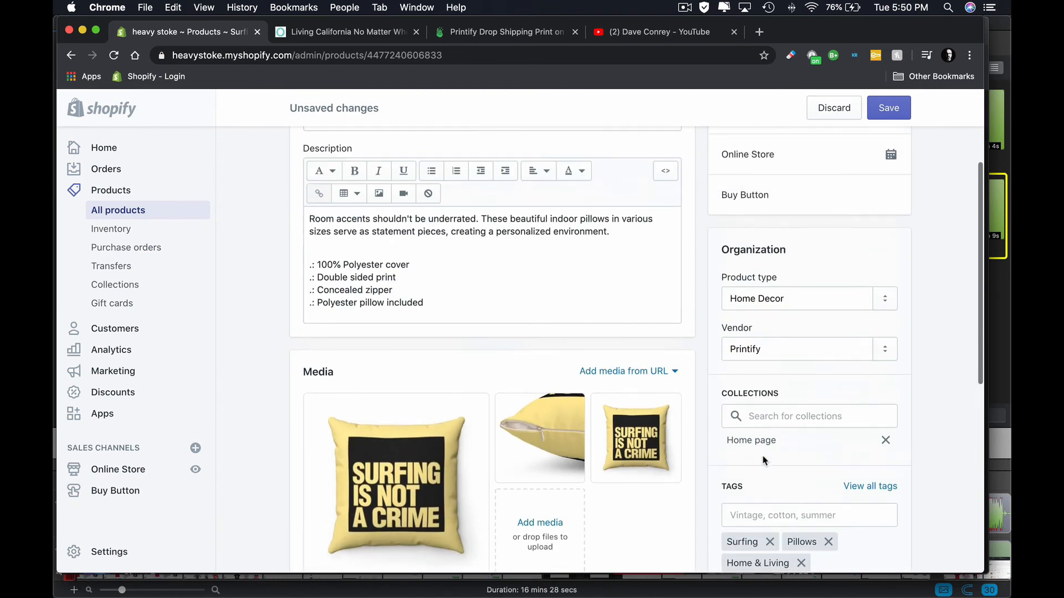
pyautogui.scroll(4, 764, 454)
pyautogui.scroll(-10, 917, 348)
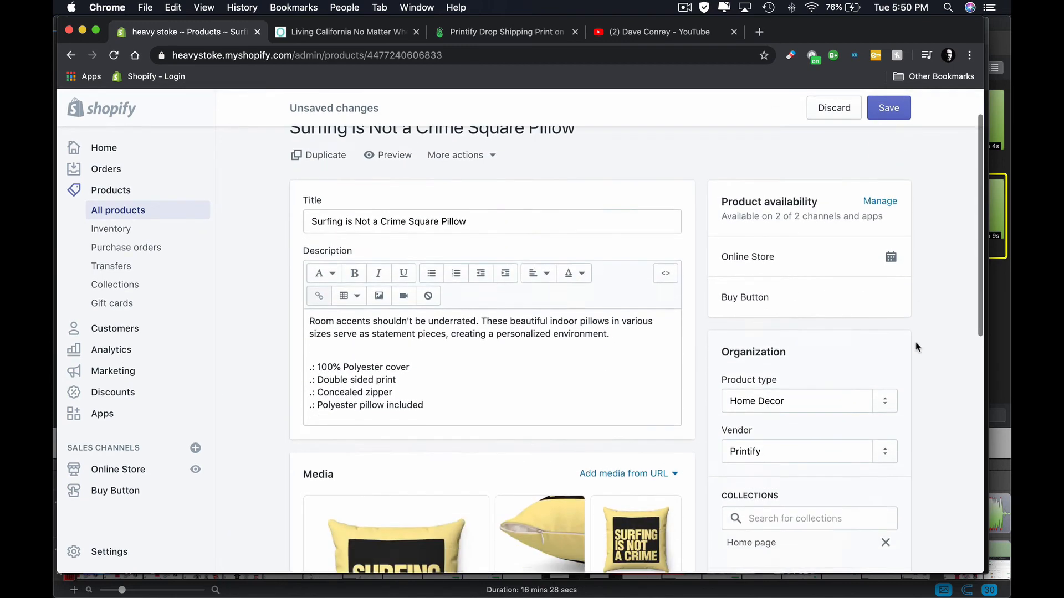
pyautogui.scroll(12, 916, 348)
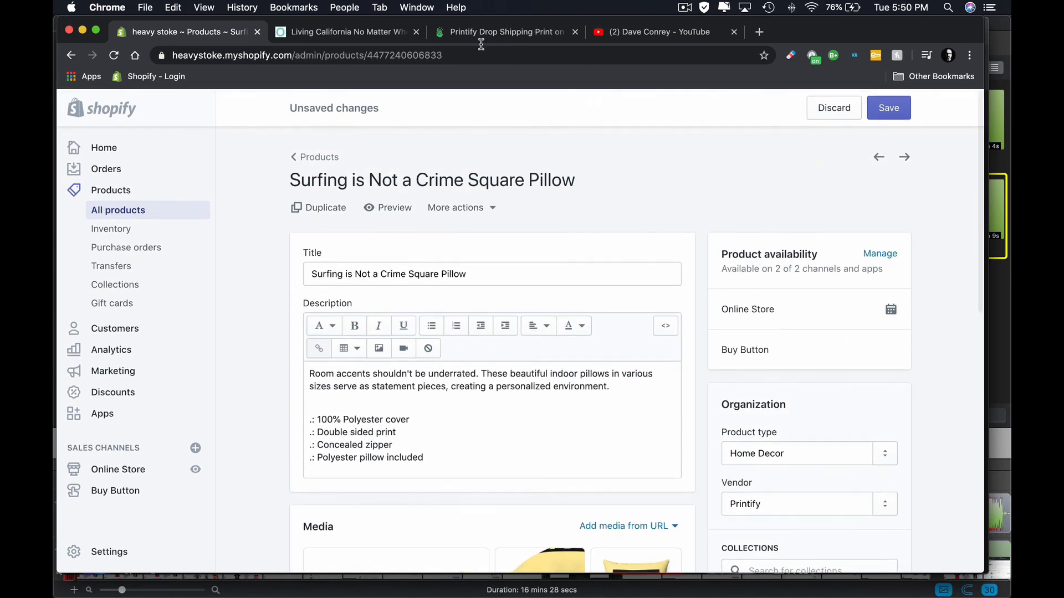
# - Return to the heavystoke.com storefront and look over the home page and its featured products
pyautogui.click(334, 37)
pyautogui.scroll(-13, 492, 248)
pyautogui.scroll(2, 523, 301)
pyautogui.scroll(12, 521, 302)
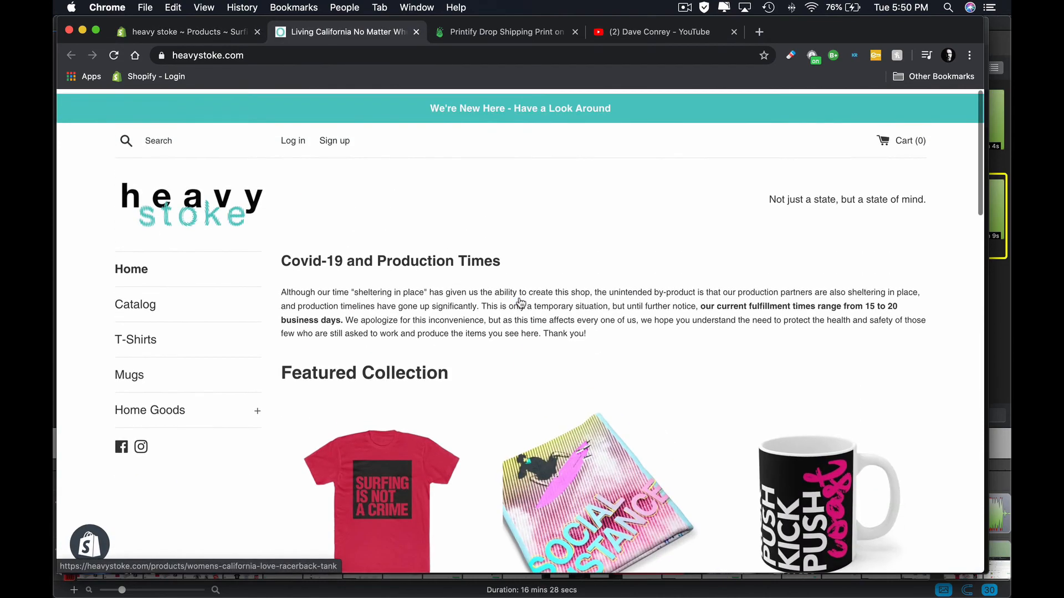
pyautogui.scroll(-15, 520, 300)
pyautogui.scroll(13, 520, 301)
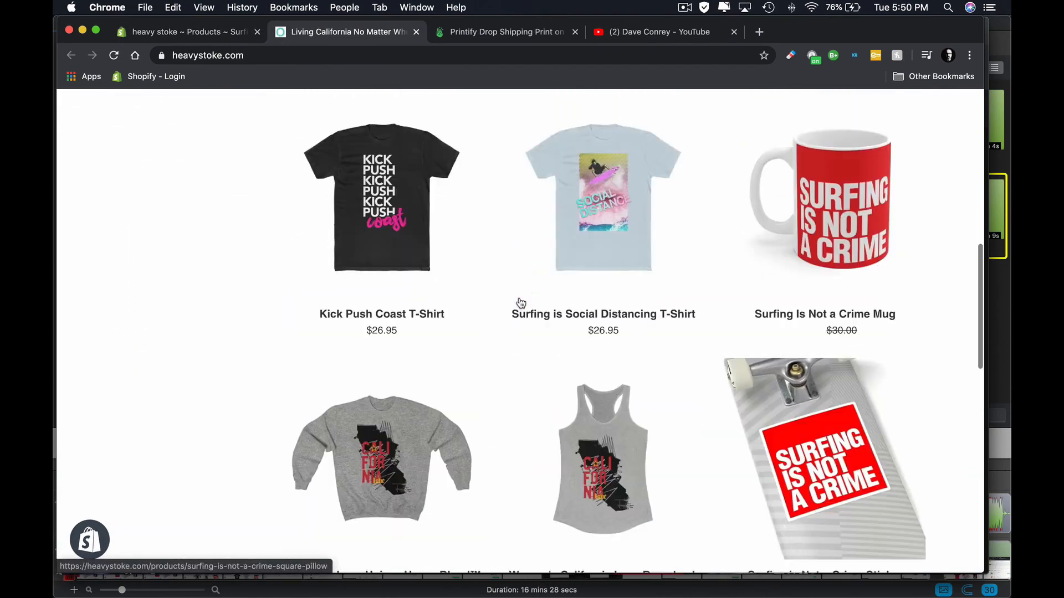
pyautogui.scroll(4, 521, 303)
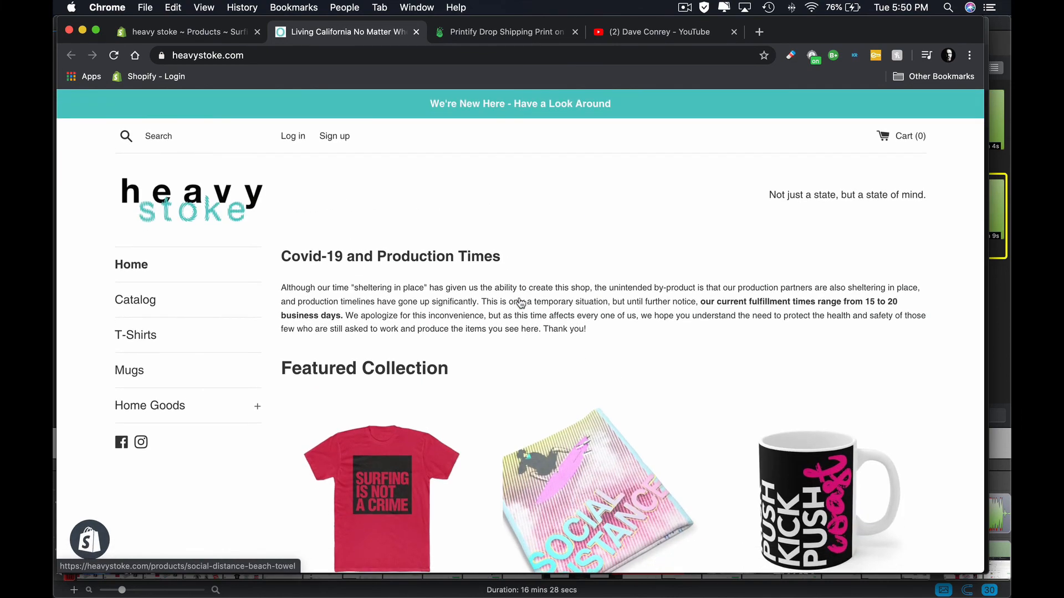